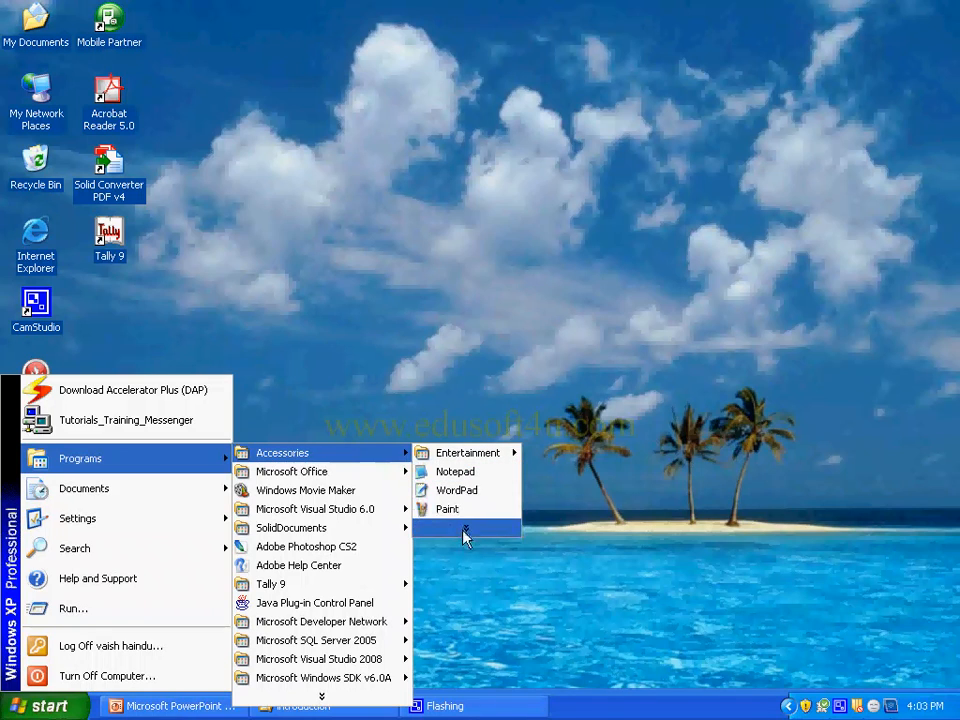
- Open Paint from the Accessories programs and maximize its window
mouse_move(464, 536)
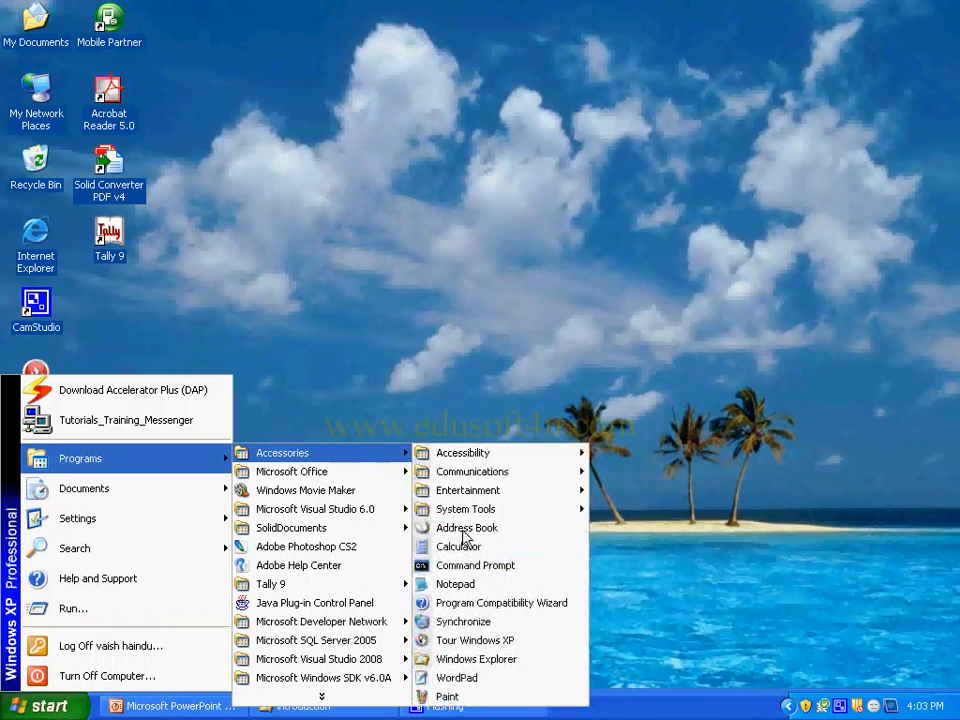
click(447, 698)
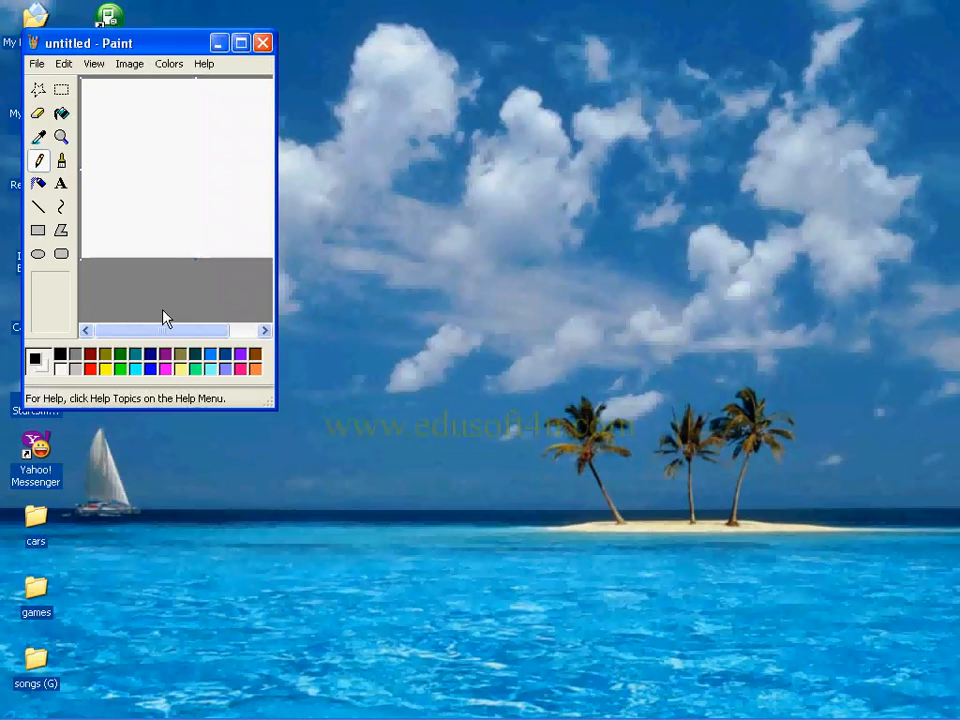
click(242, 45)
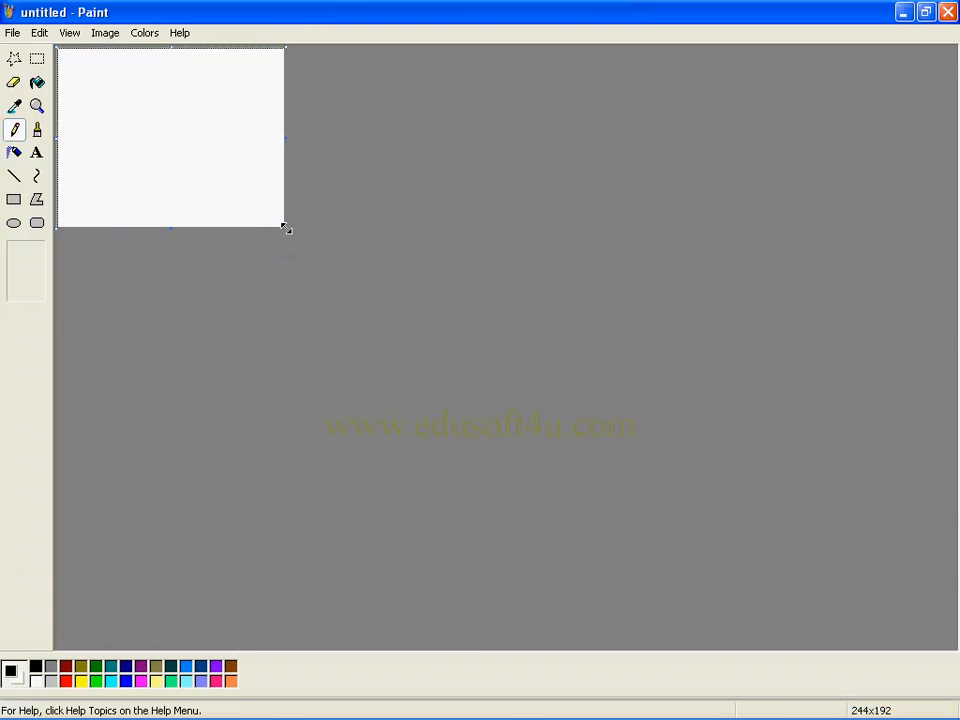
- Enlarge the blank canvas so that it extends just past the visible drawing area
drag(286, 228, 951, 646)
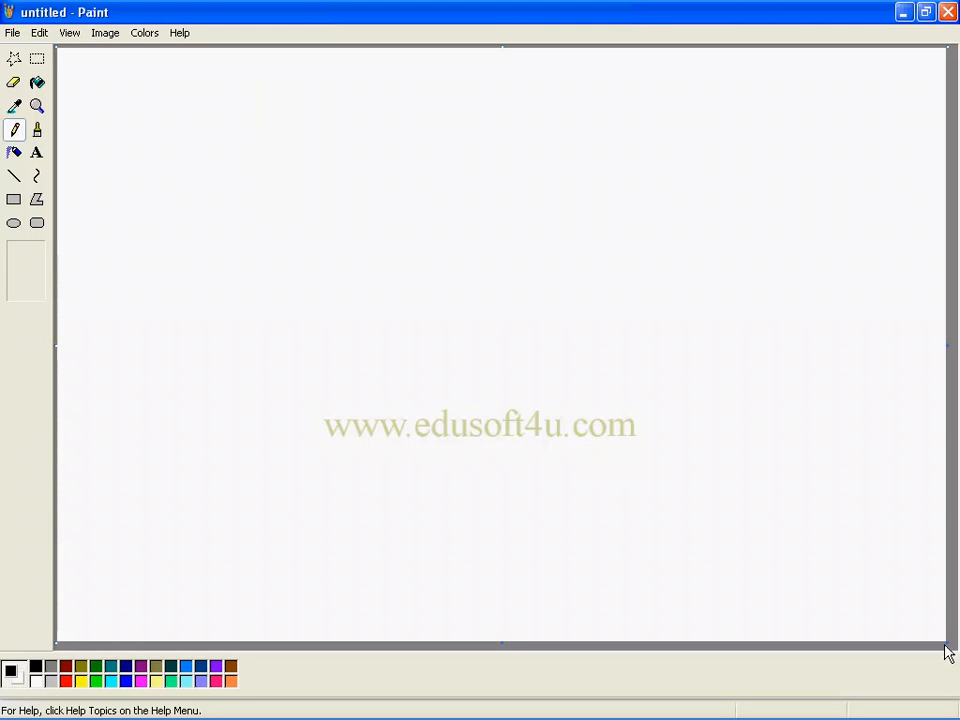
drag(945, 643, 959, 686)
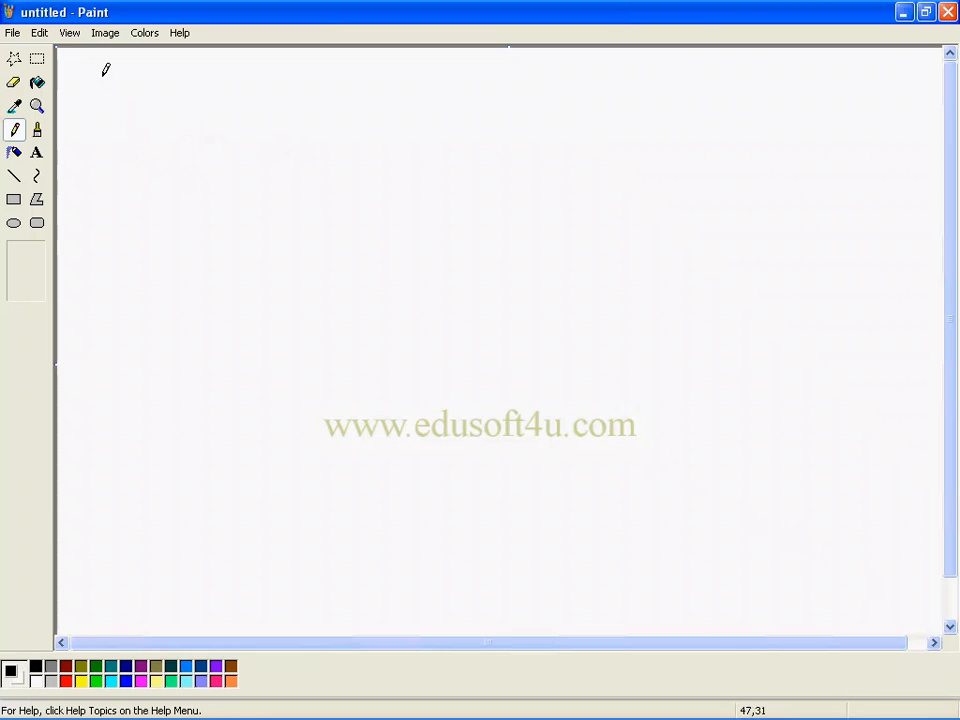
click(14, 33)
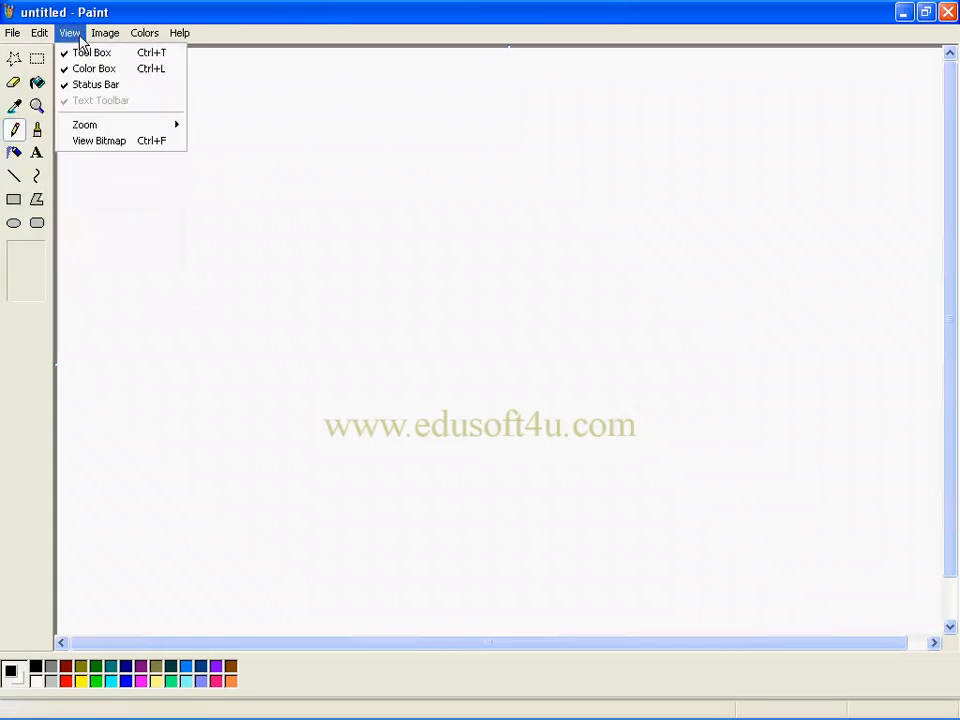
click(162, 155)
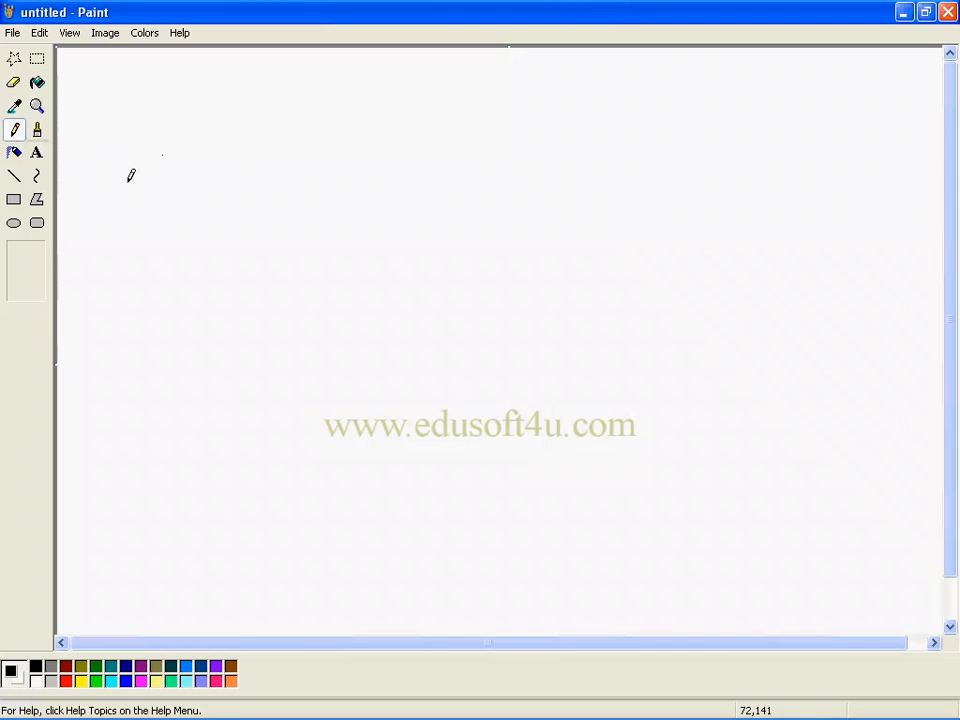
- Draw a long black wavy line across the canvas with the Pencil, and a red wavy line beneath it
mouse_move(122, 204)
mouse_down()
mouse_move(143, 158)
mouse_move(160, 182)
mouse_move(213, 214)
mouse_move(281, 128)
mouse_move(334, 227)
mouse_move(462, 187)
mouse_move(535, 231)
mouse_move(678, 184)
mouse_move(788, 256)
mouse_move(863, 246)
mouse_move(913, 399)
mouse_up()
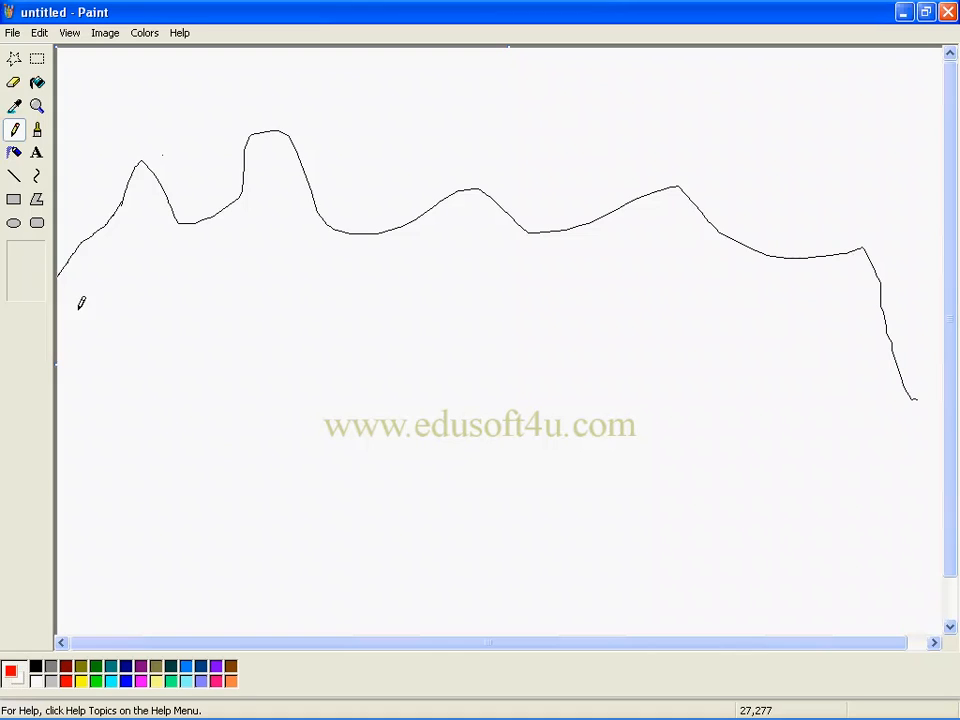
mouse_move(61, 334)
mouse_down()
mouse_move(100, 293)
mouse_move(224, 293)
mouse_move(279, 264)
mouse_move(333, 299)
mouse_move(556, 304)
mouse_move(687, 355)
mouse_move(816, 306)
mouse_move(931, 420)
mouse_up()
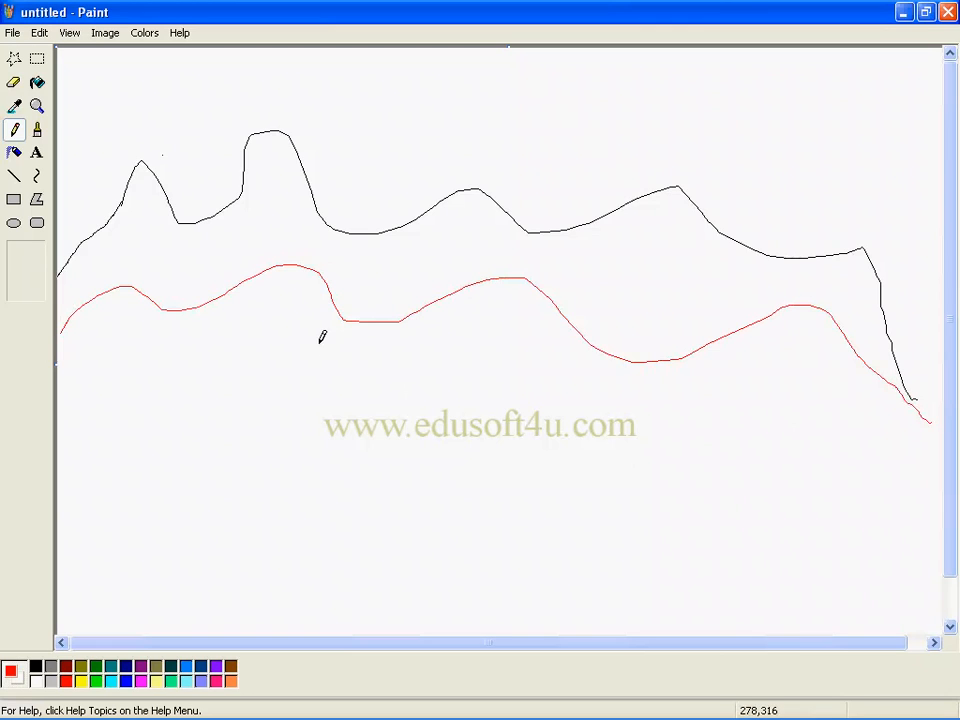
- Paint a long red wavy line with the Brush, plus a short wave and two V-shaped marks using the largest square tip
click(37, 133)
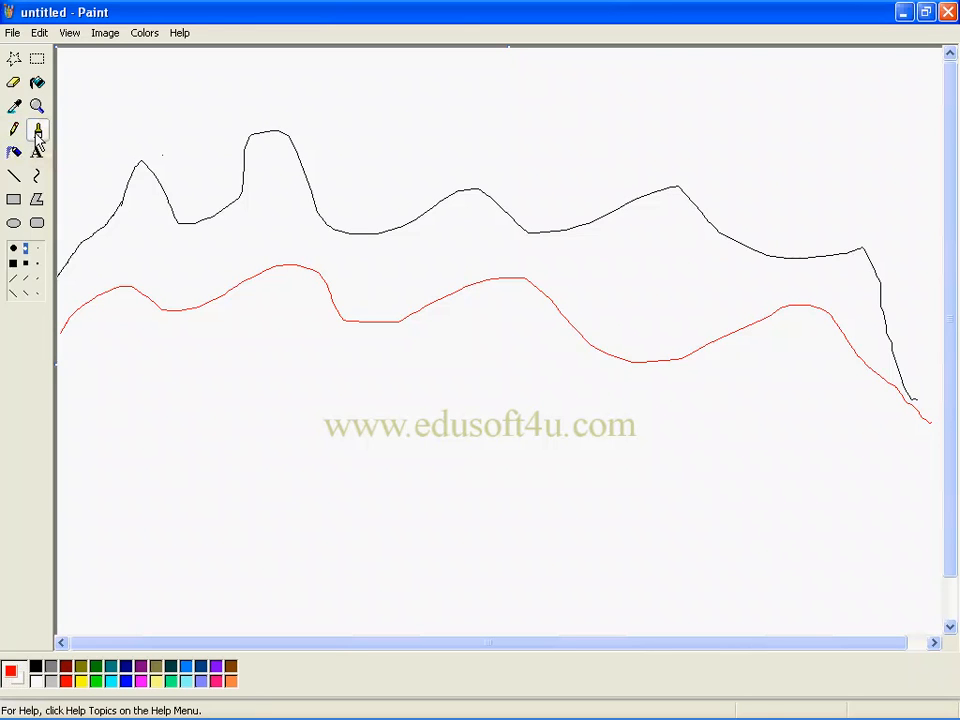
mouse_move(83, 405)
mouse_down()
mouse_move(107, 371)
mouse_move(180, 400)
mouse_move(229, 371)
mouse_move(857, 479)
mouse_move(939, 462)
mouse_up()
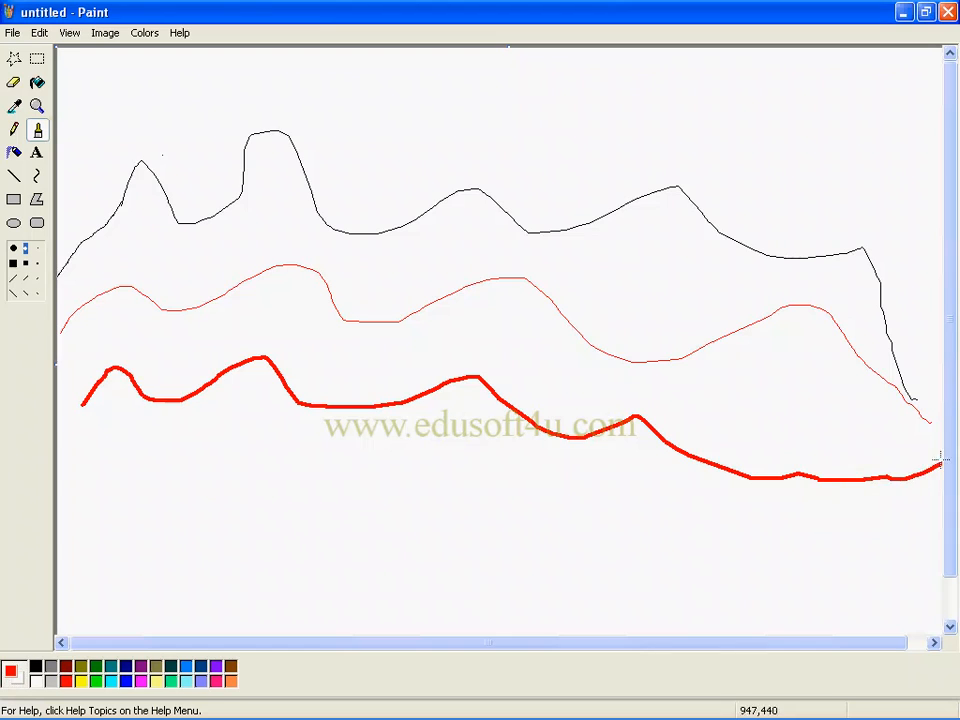
click(14, 263)
mouse_move(139, 273)
mouse_down()
mouse_move(188, 265)
mouse_move(218, 253)
mouse_up()
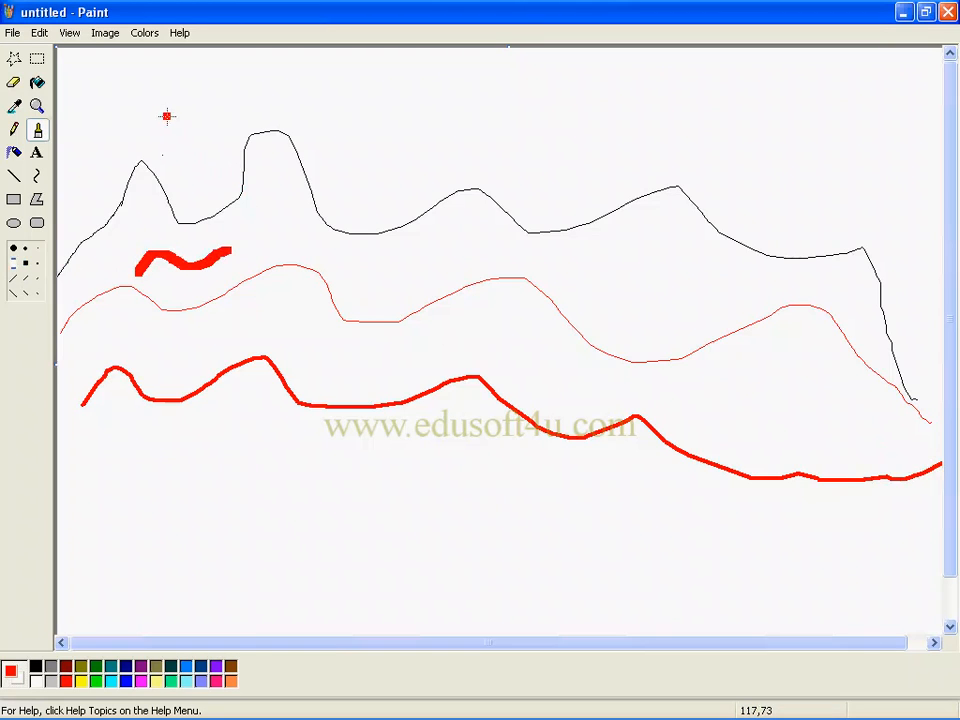
mouse_move(165, 105)
mouse_down()
mouse_move(176, 137)
mouse_move(210, 100)
mouse_up()
mouse_move(281, 92)
mouse_down()
mouse_move(297, 124)
mouse_move(345, 98)
mouse_up()
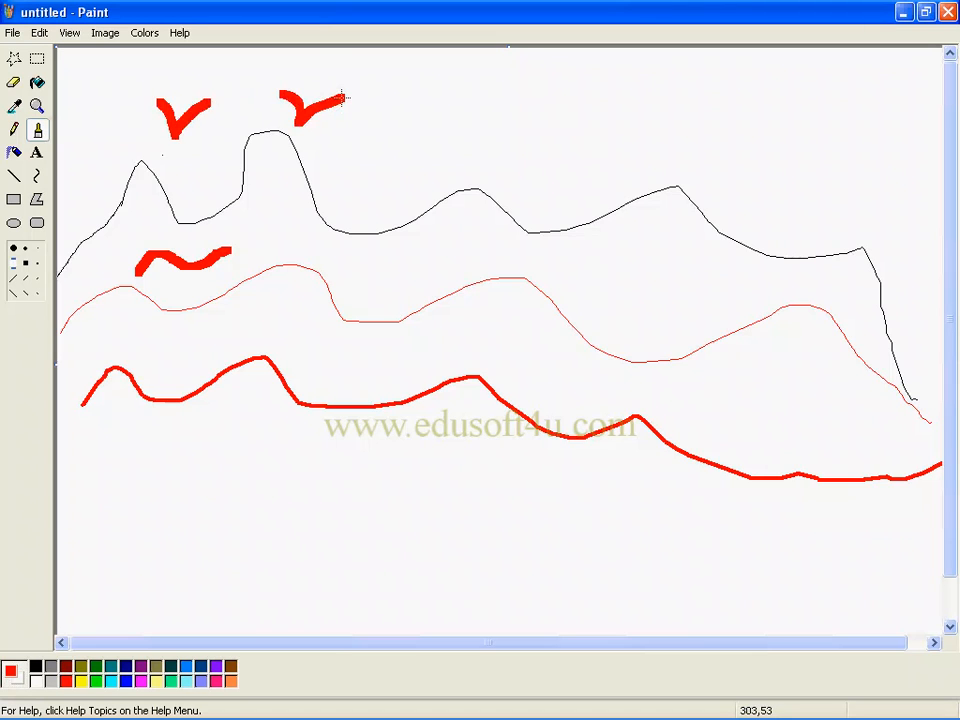
- Spray a small red wave in the upper area and a wider wave below the brush line using the Airbrush's smallest and largest sizes
click(15, 155)
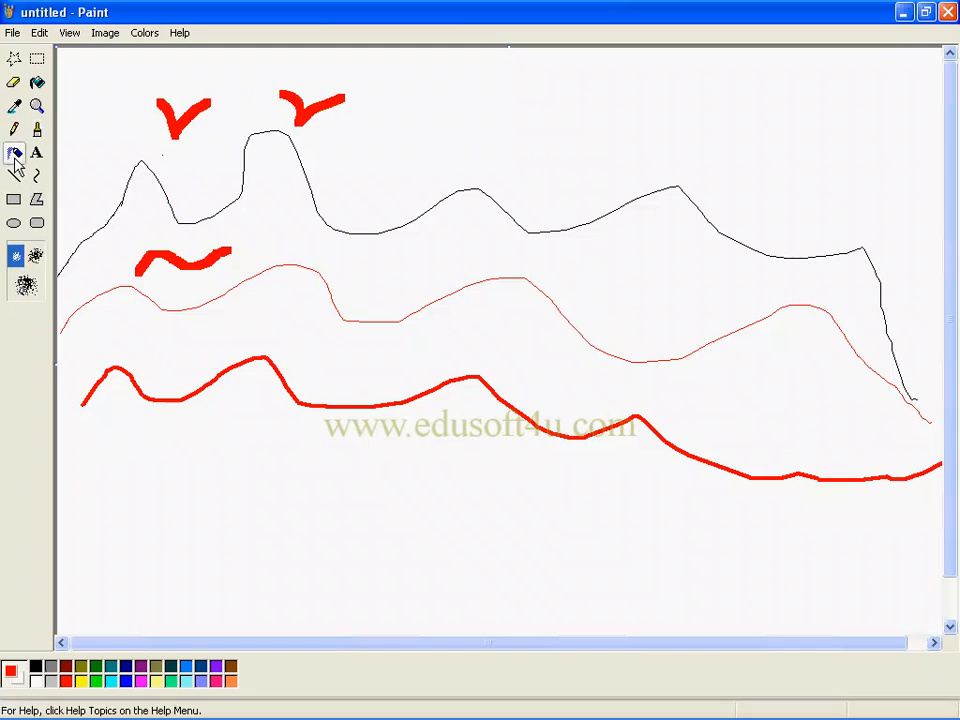
mouse_move(486, 157)
mouse_down()
mouse_move(561, 170)
mouse_move(636, 130)
mouse_move(717, 157)
mouse_up()
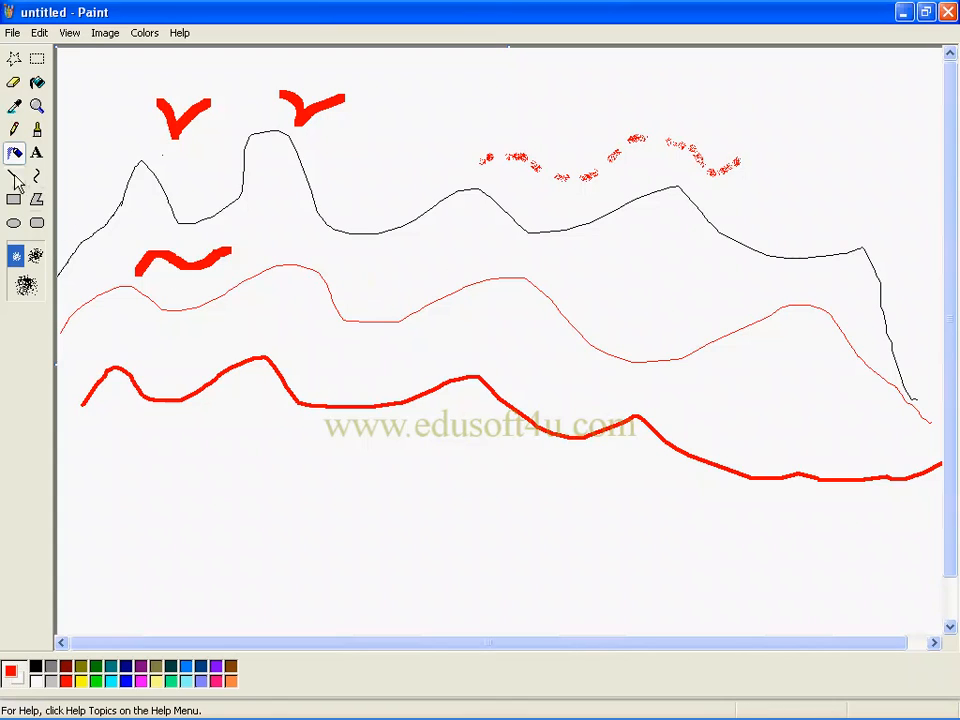
click(35, 257)
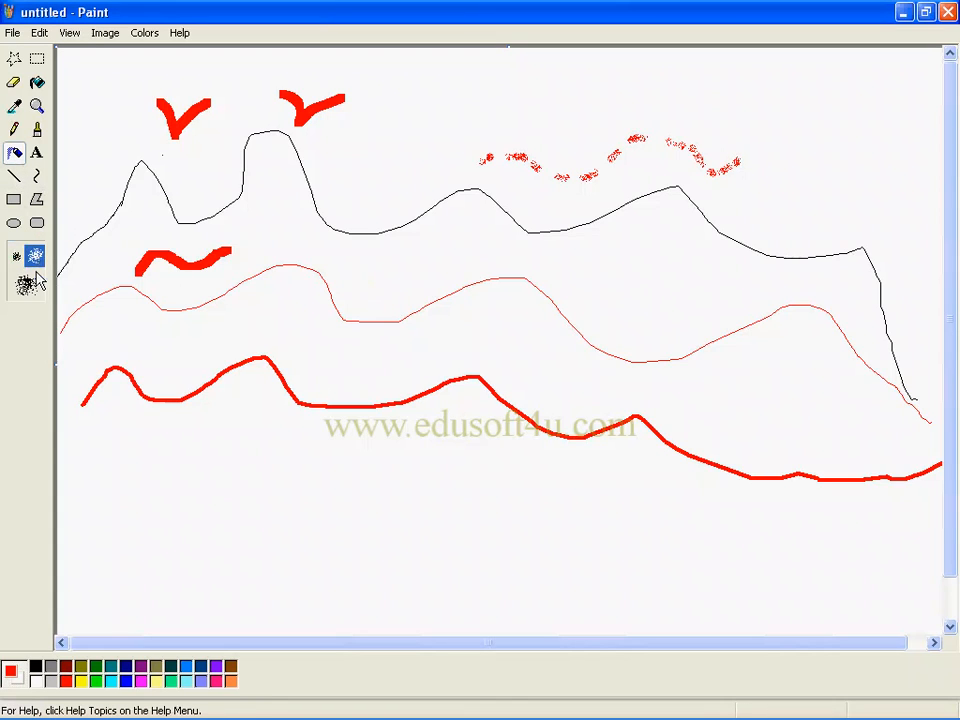
click(26, 285)
mouse_move(115, 470)
mouse_down()
mouse_move(129, 442)
mouse_move(161, 436)
mouse_move(197, 449)
mouse_move(258, 425)
mouse_move(351, 433)
mouse_move(418, 425)
mouse_move(505, 441)
mouse_move(568, 474)
mouse_up()
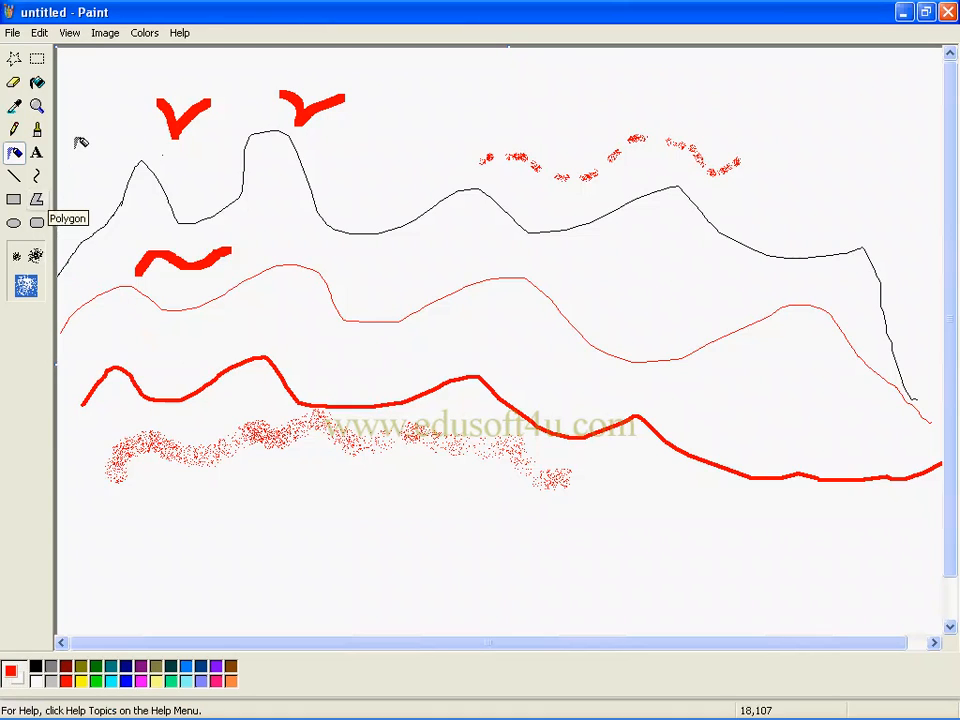
- Clear the whole image to get a blank canvas
click(105, 40)
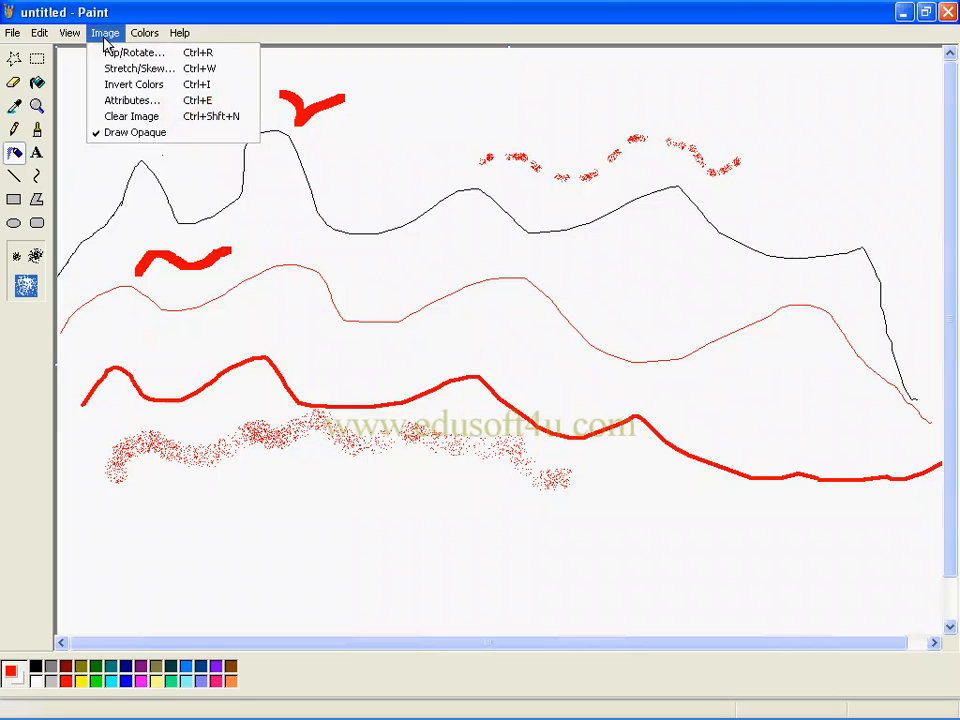
click(128, 124)
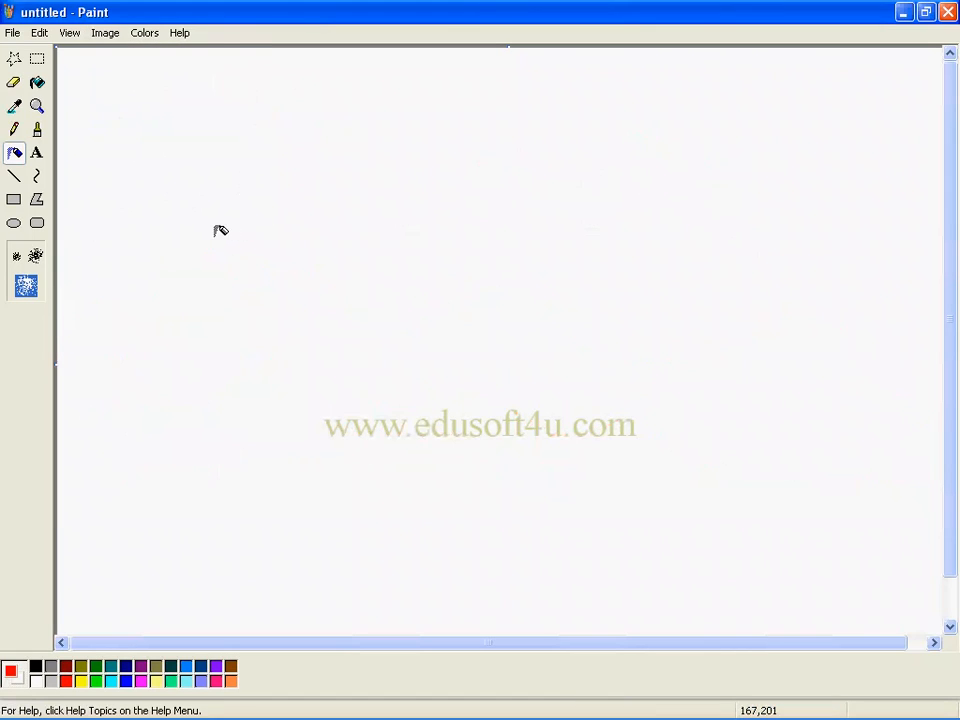
- Add a text box of about 630 x 154 pixels in the canvas's upper area containing "hello world how are you"
click(37, 157)
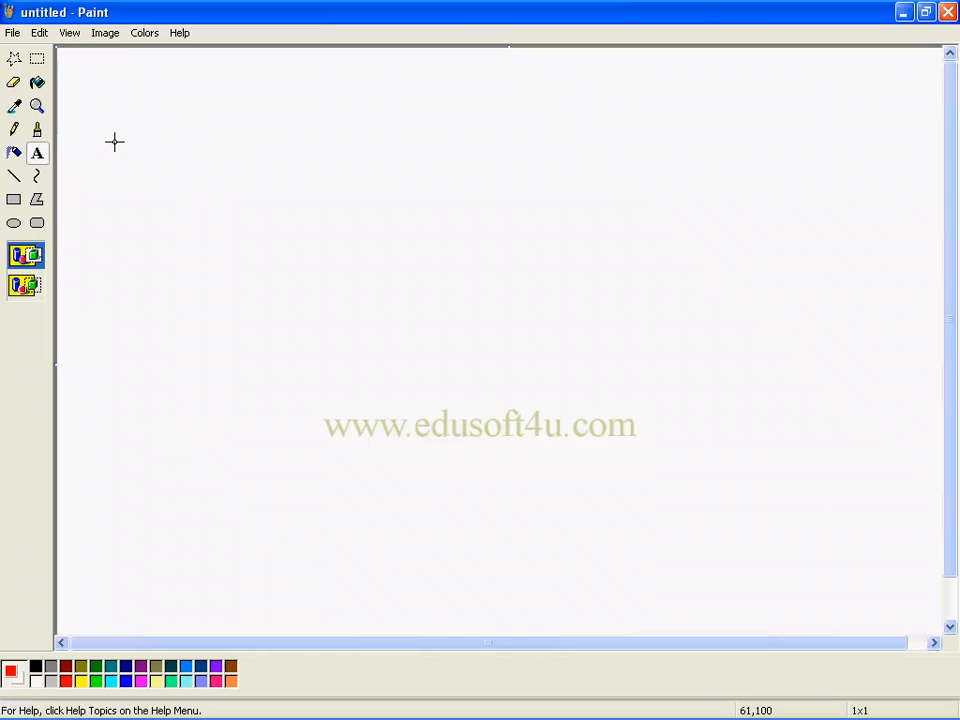
drag(114, 142, 705, 285)
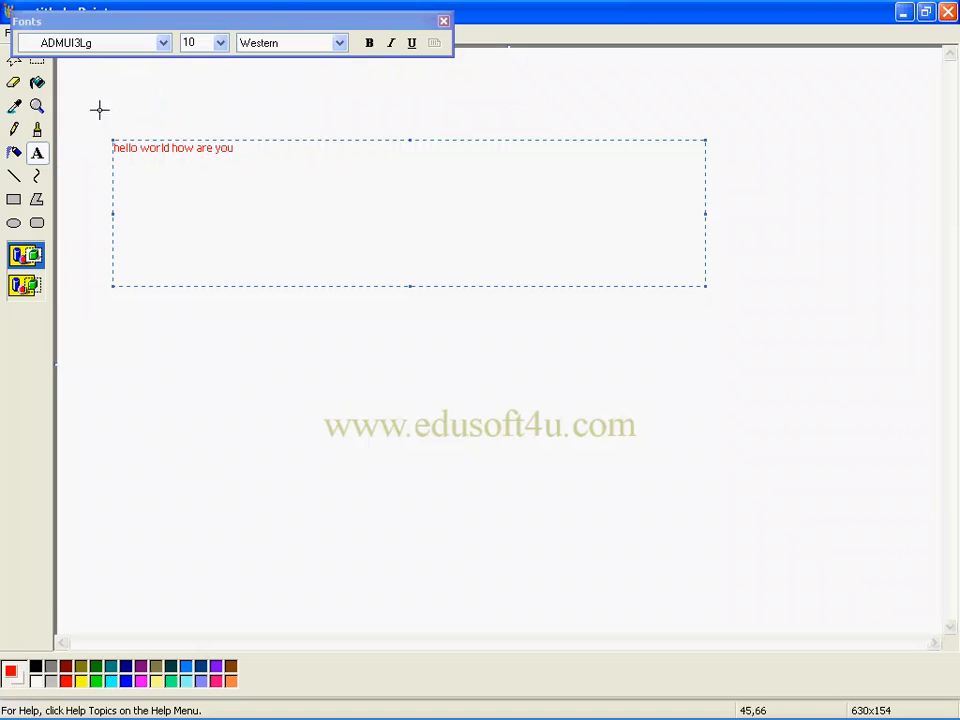
- Set the text's font size to 25 and make it bold
click(220, 44)
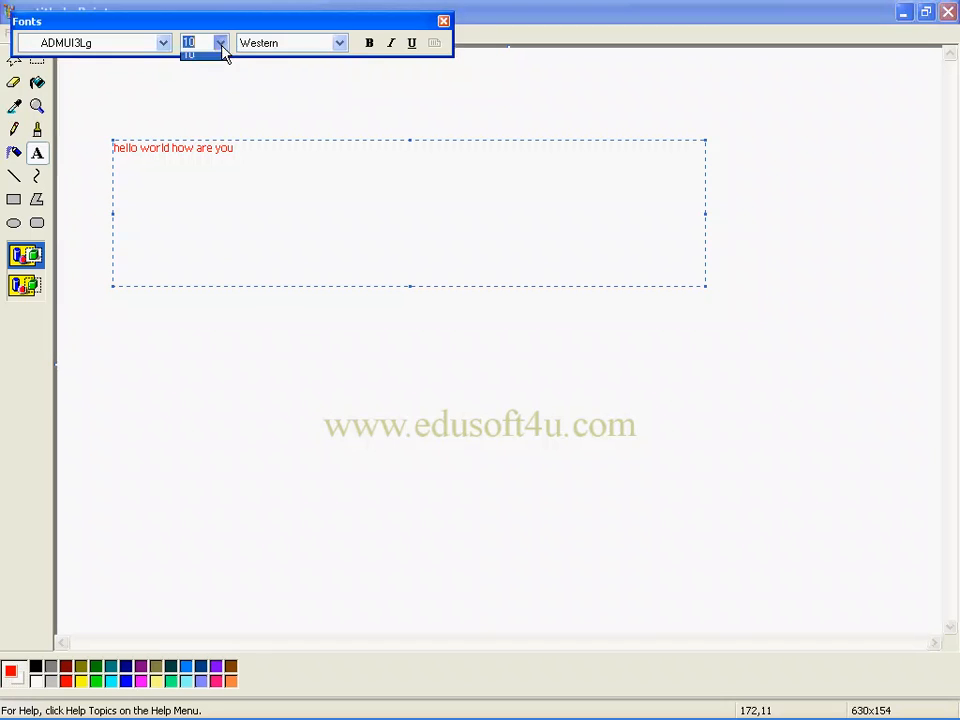
click(208, 42)
click(285, 46)
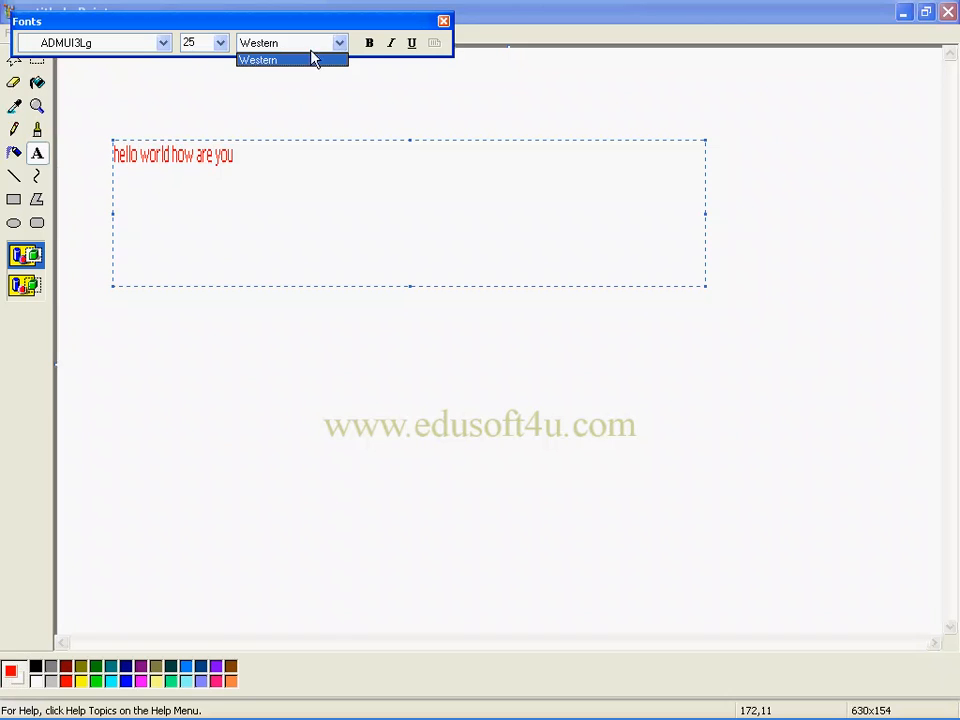
click(370, 45)
click(370, 45)
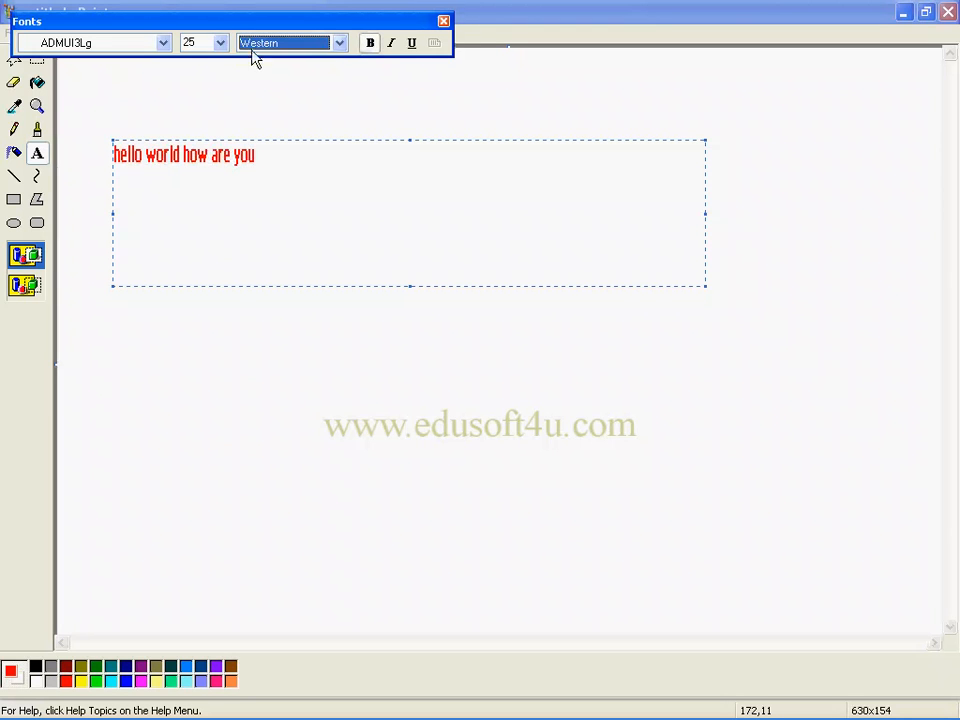
- Change the text's font to Algerian at size 36, with italic and underline applied
click(164, 43)
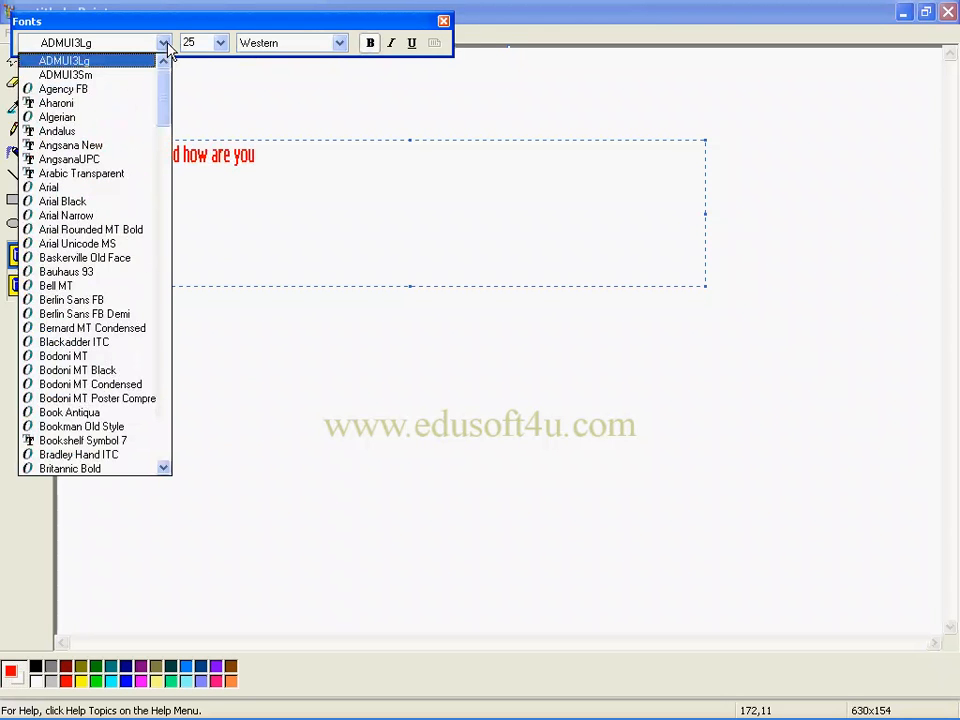
click(122, 118)
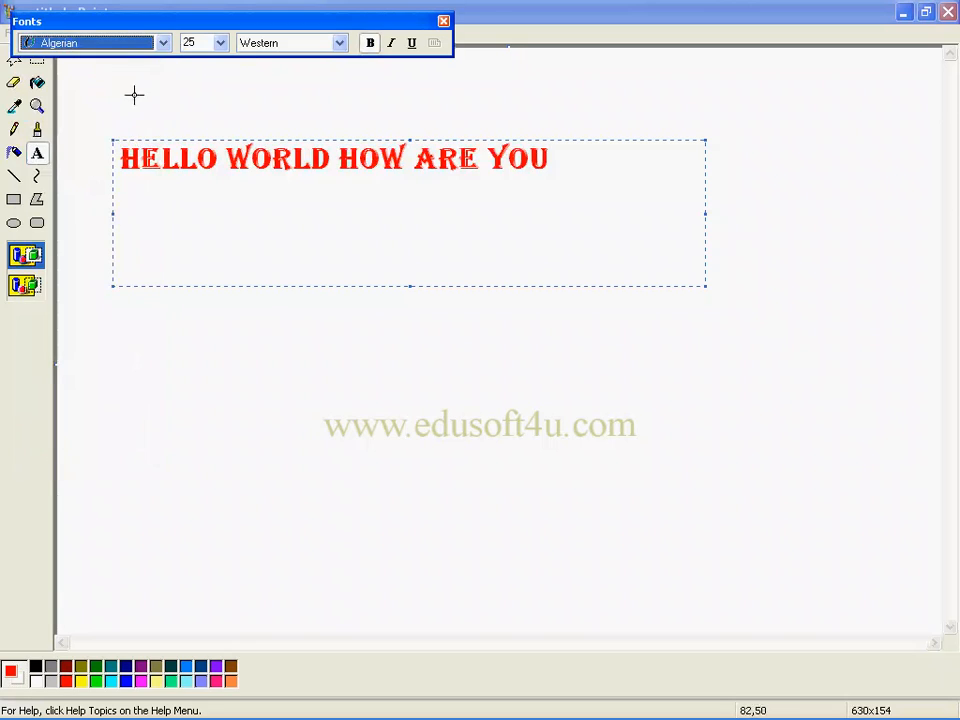
click(221, 42)
click(204, 222)
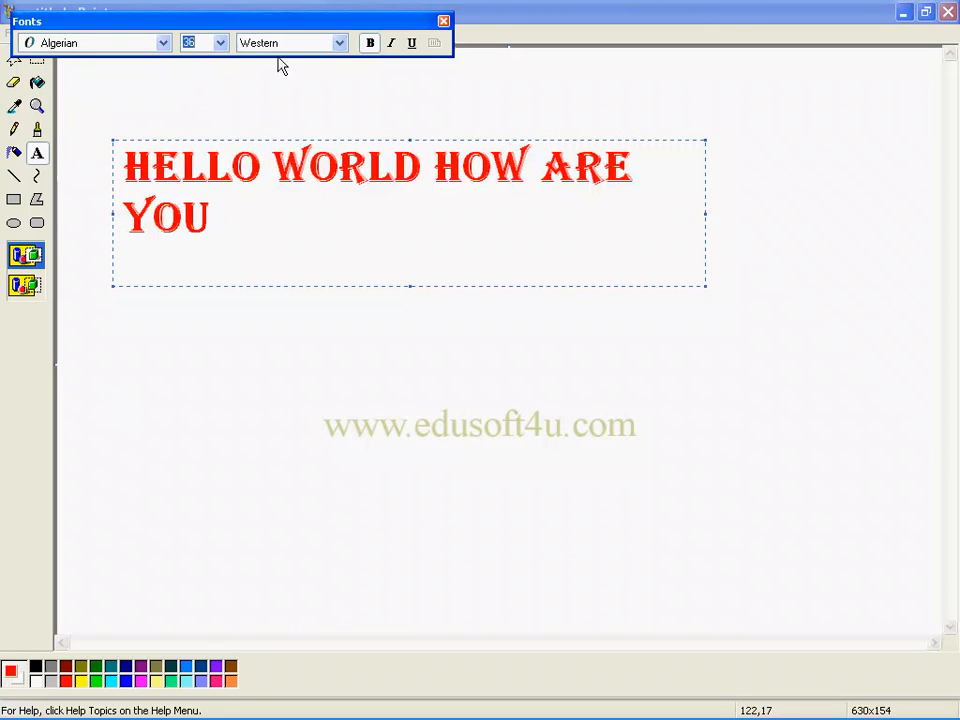
click(391, 43)
click(411, 43)
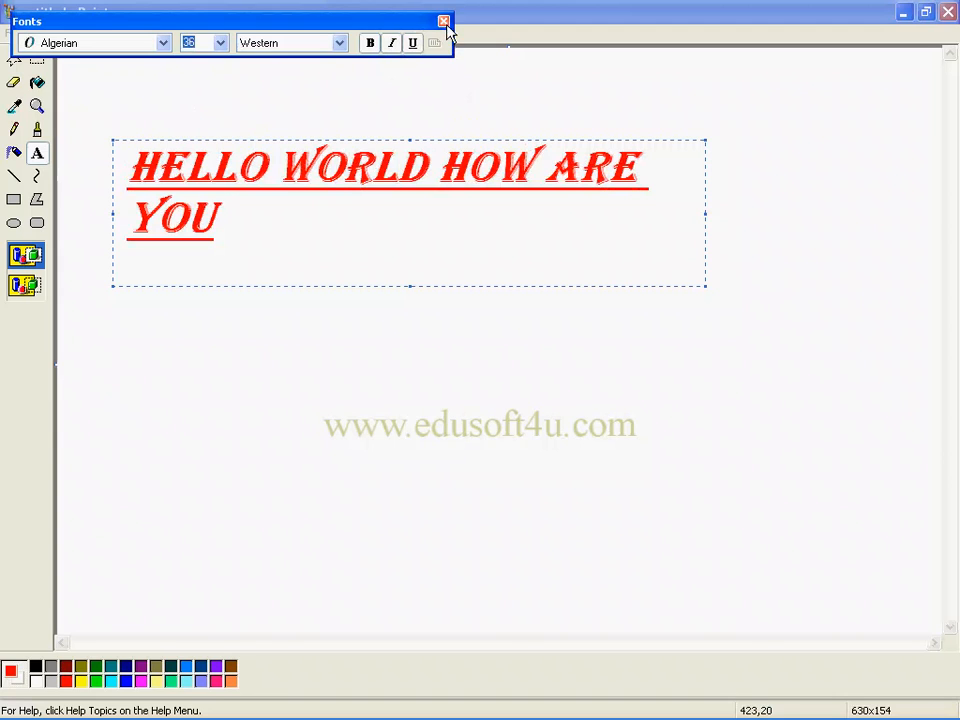
- Hide the text formatting toolbar, showing it once more before hiding it again, and commit the text to the canvas
click(443, 22)
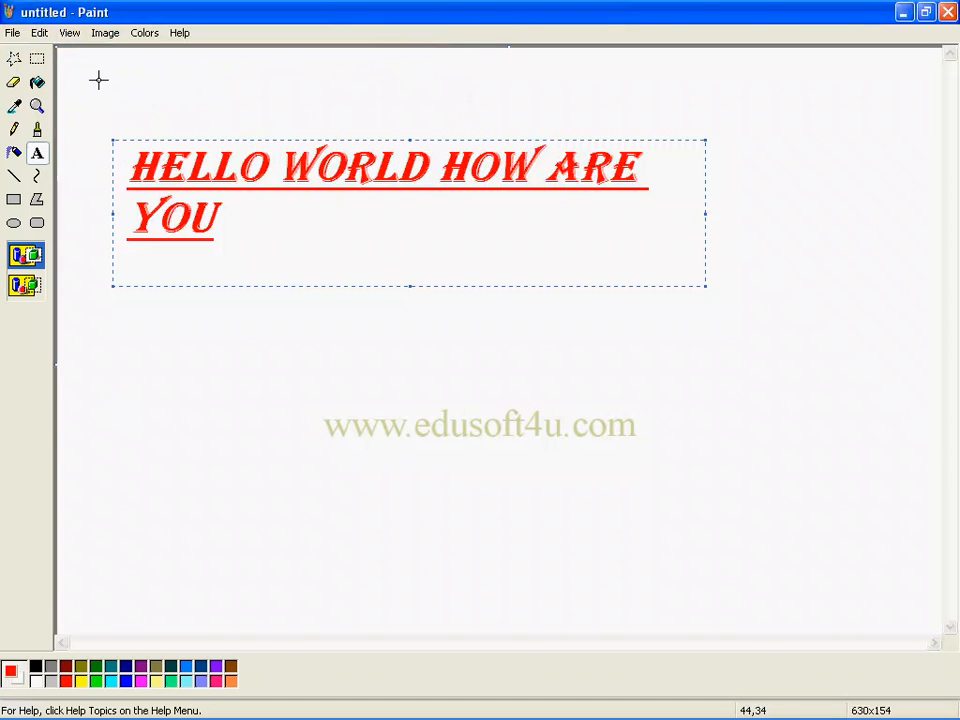
click(72, 32)
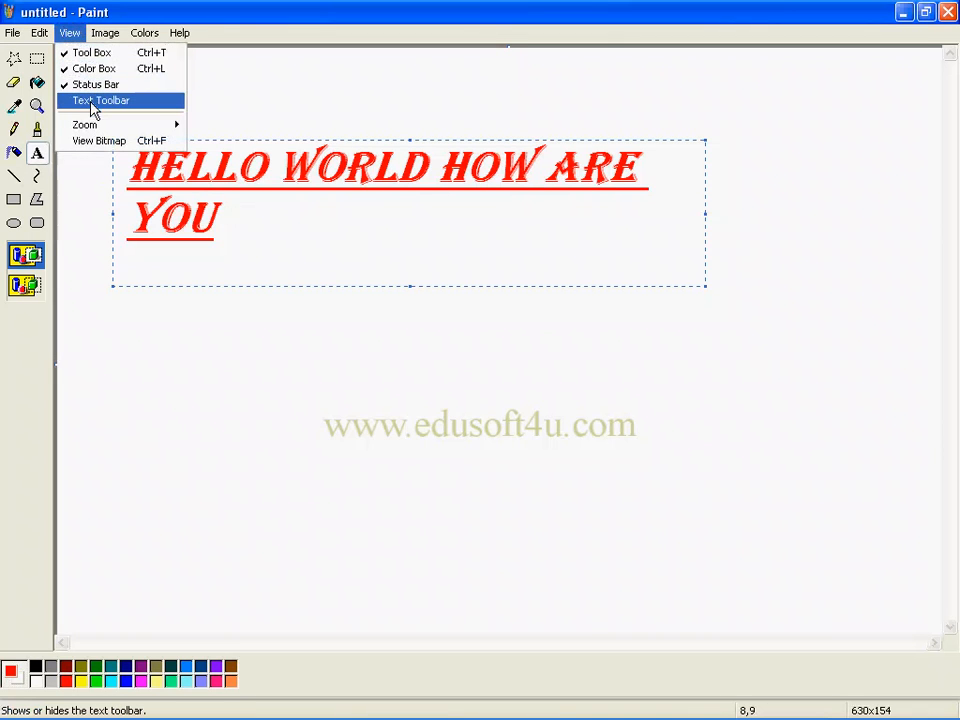
click(92, 101)
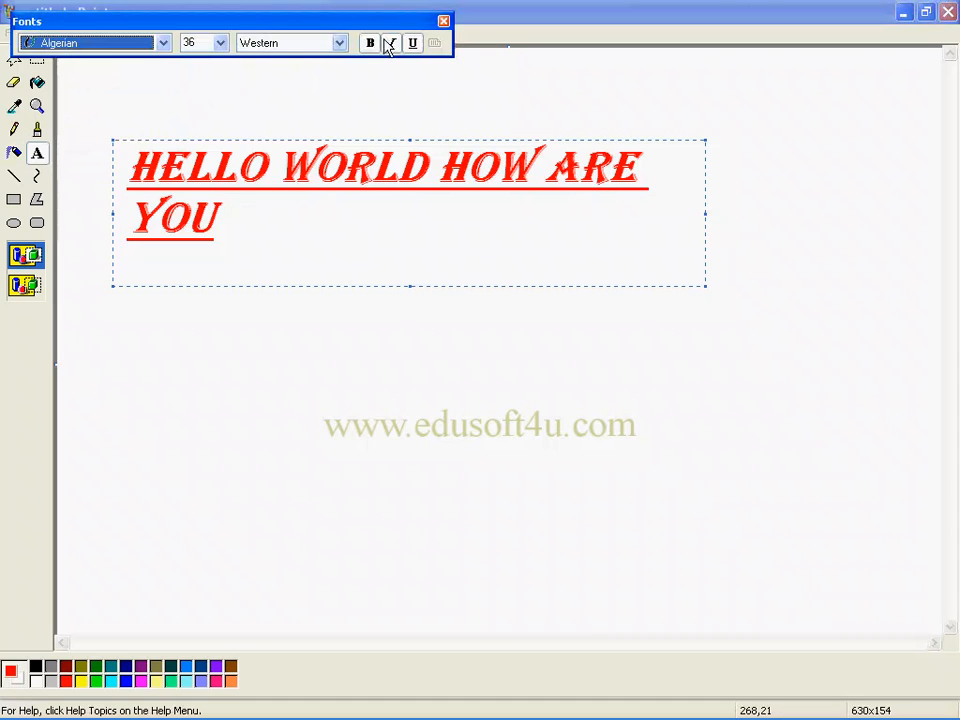
click(443, 22)
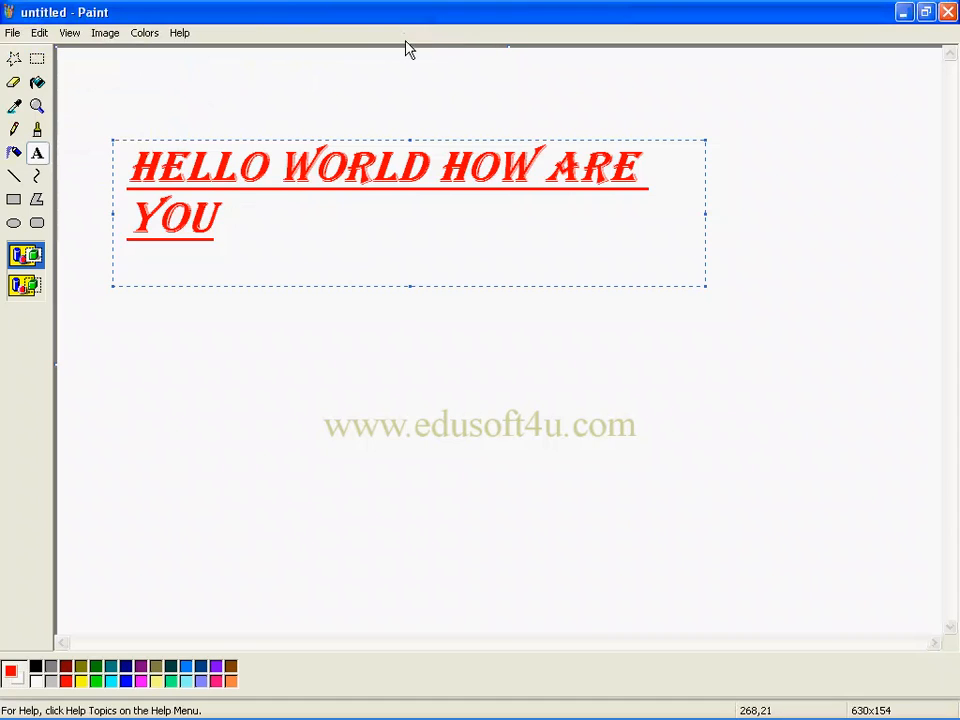
click(283, 370)
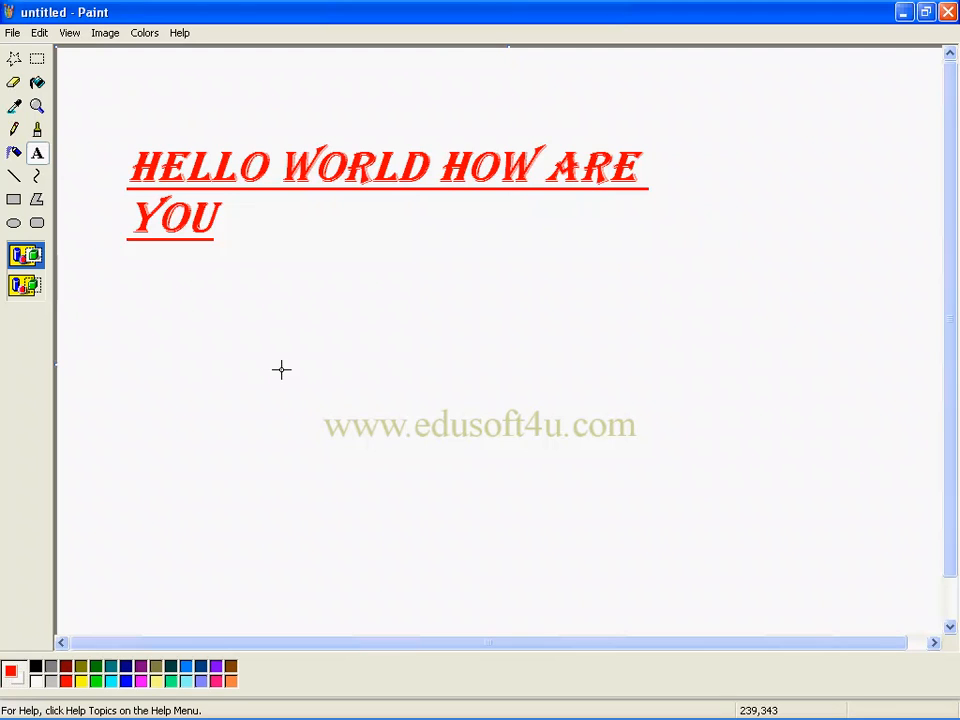
- Clear the text from the canvas so the whole image is blank
click(105, 32)
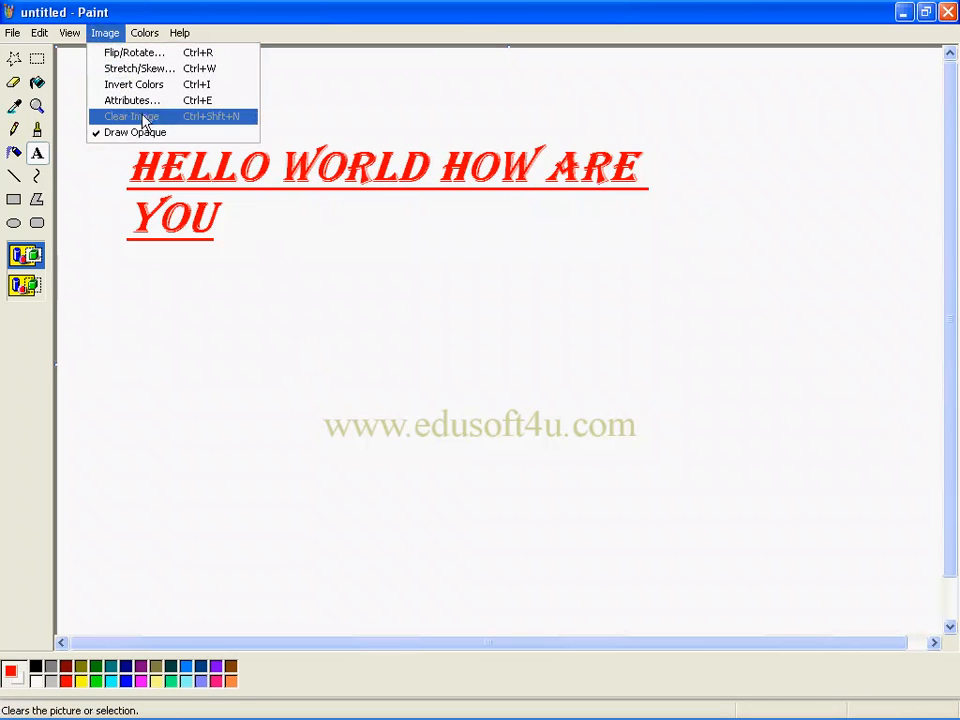
click(214, 236)
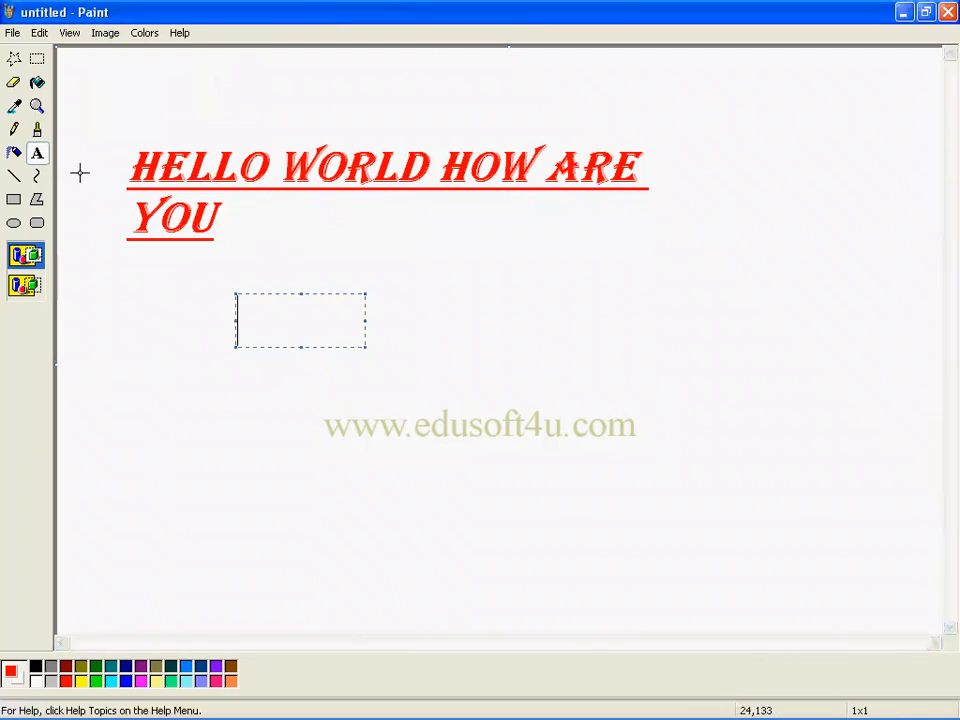
click(37, 129)
click(108, 34)
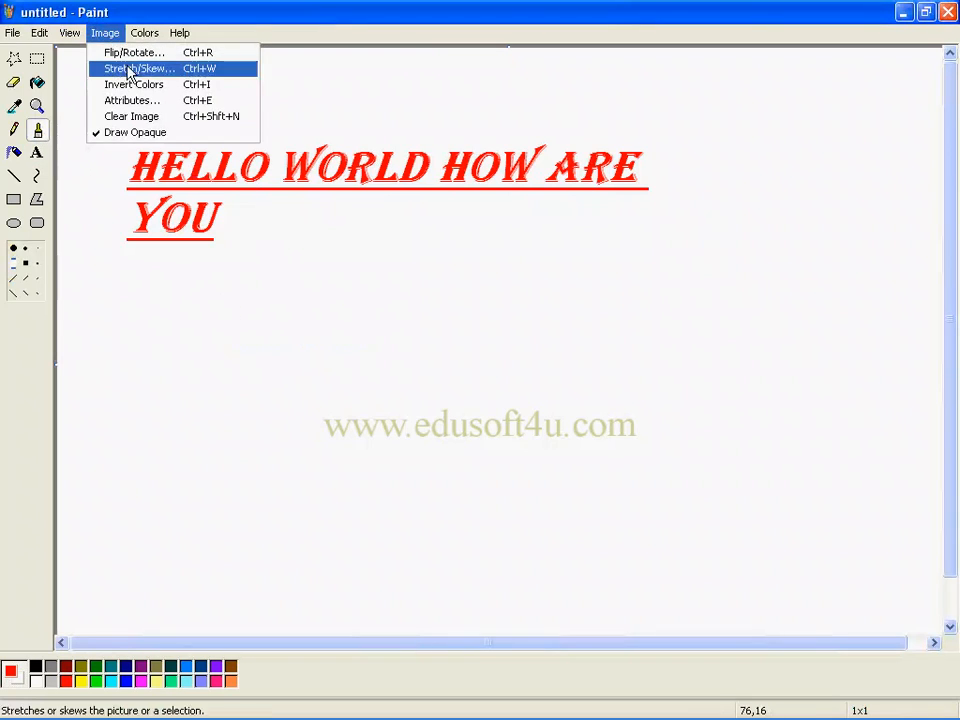
click(132, 117)
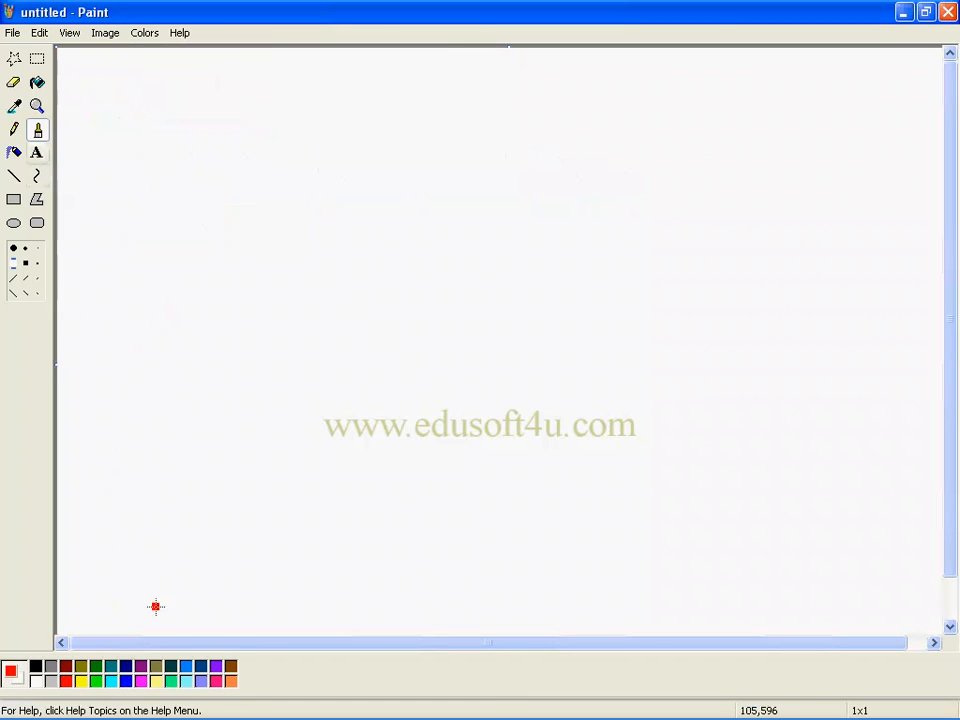
- Draw two long thin crossing red lines and two crossing red lines in the thickest line width
click(20, 178)
drag(126, 204, 628, 365)
drag(538, 148, 282, 549)
click(33, 292)
drag(164, 178, 494, 428)
drag(327, 178, 280, 424)
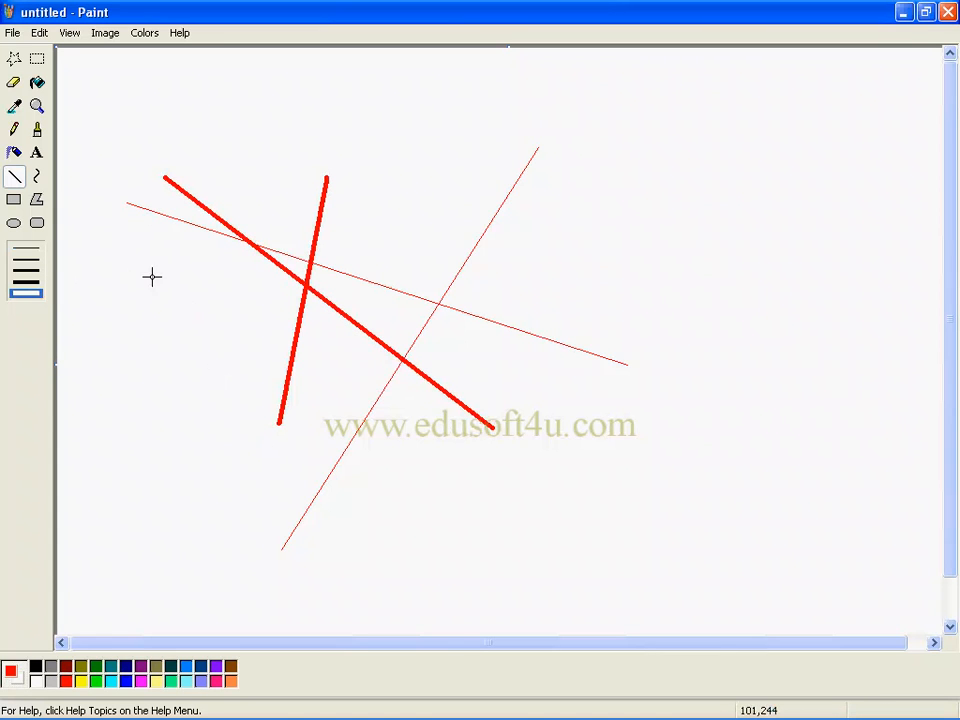
- Draw a thick red S-shaped curve in the canvas's upper-right area, beside the straight lines
click(37, 176)
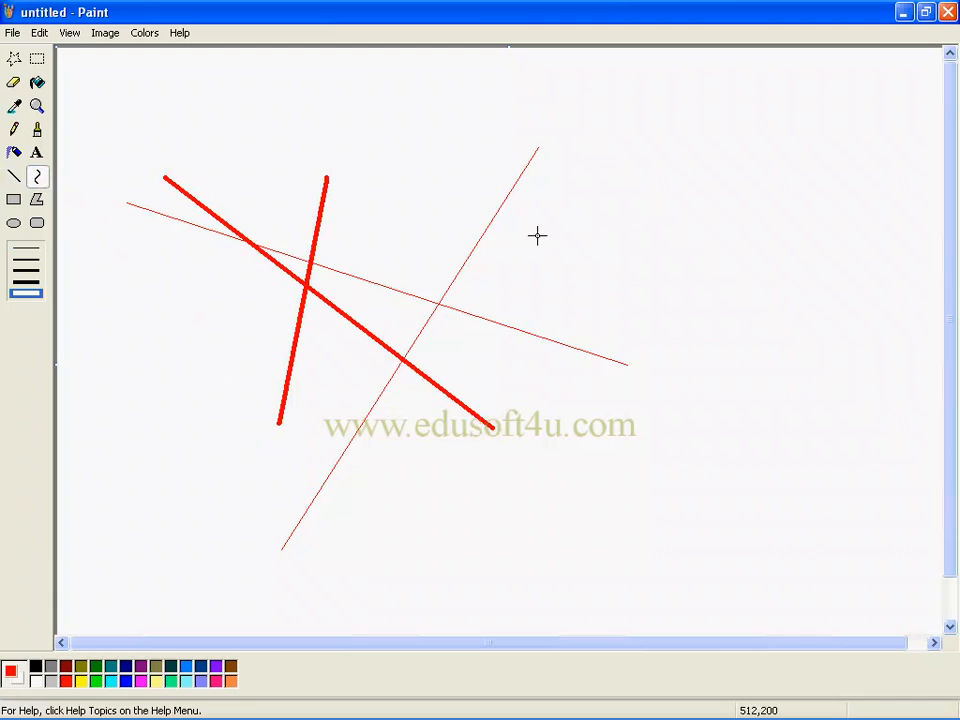
drag(527, 243, 902, 94)
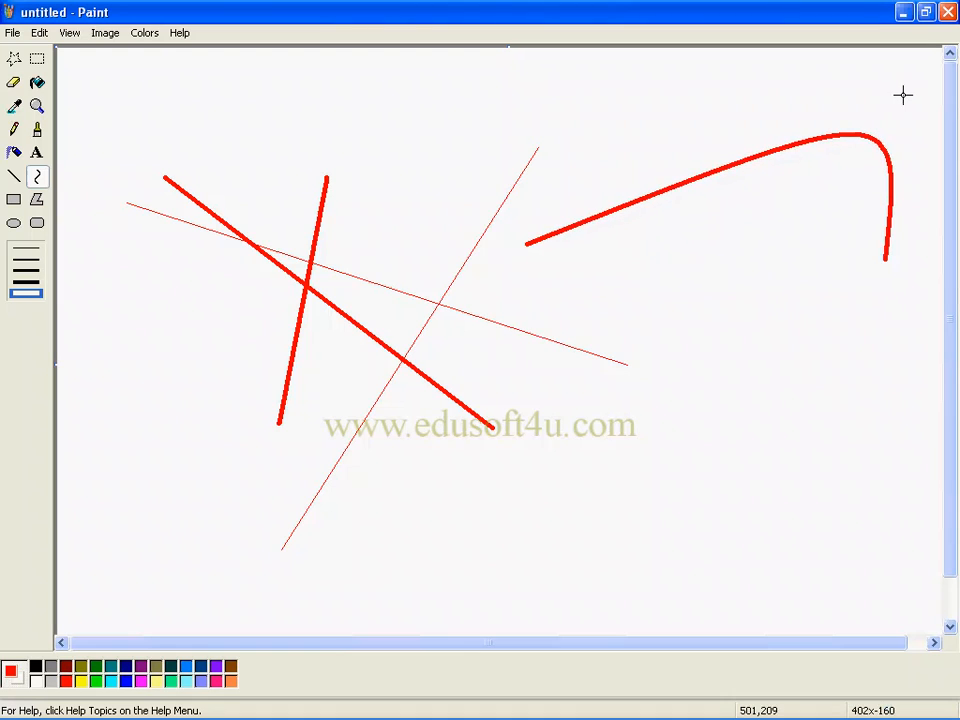
drag(648, 197, 561, 350)
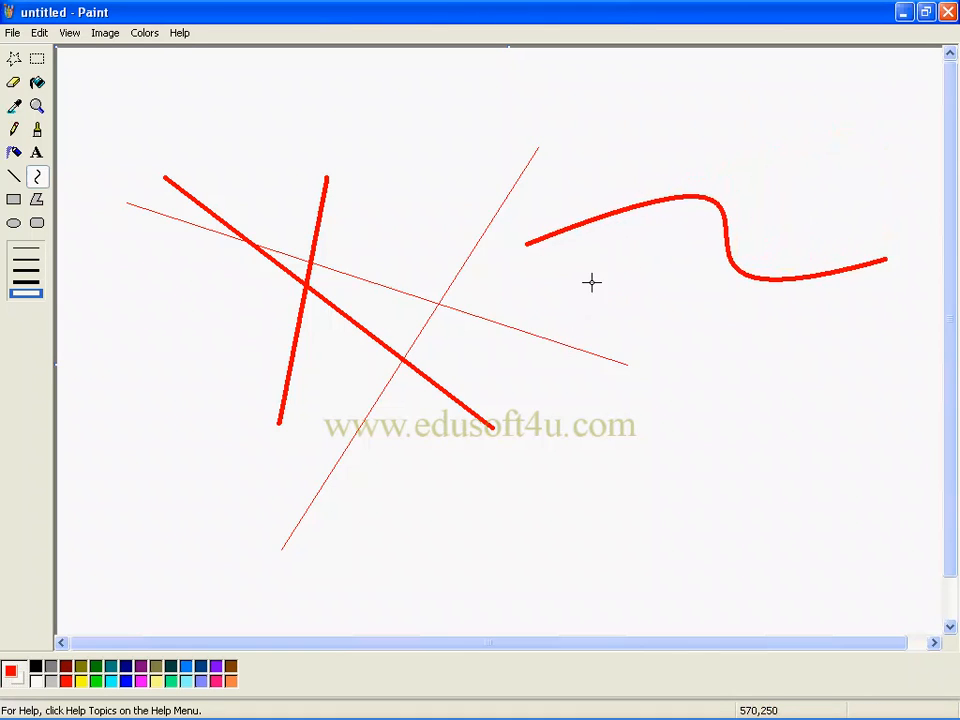
- Clear the image and draw a red outlined rectangle with a smaller one of about 132 x 57 pixels inside it
click(105, 32)
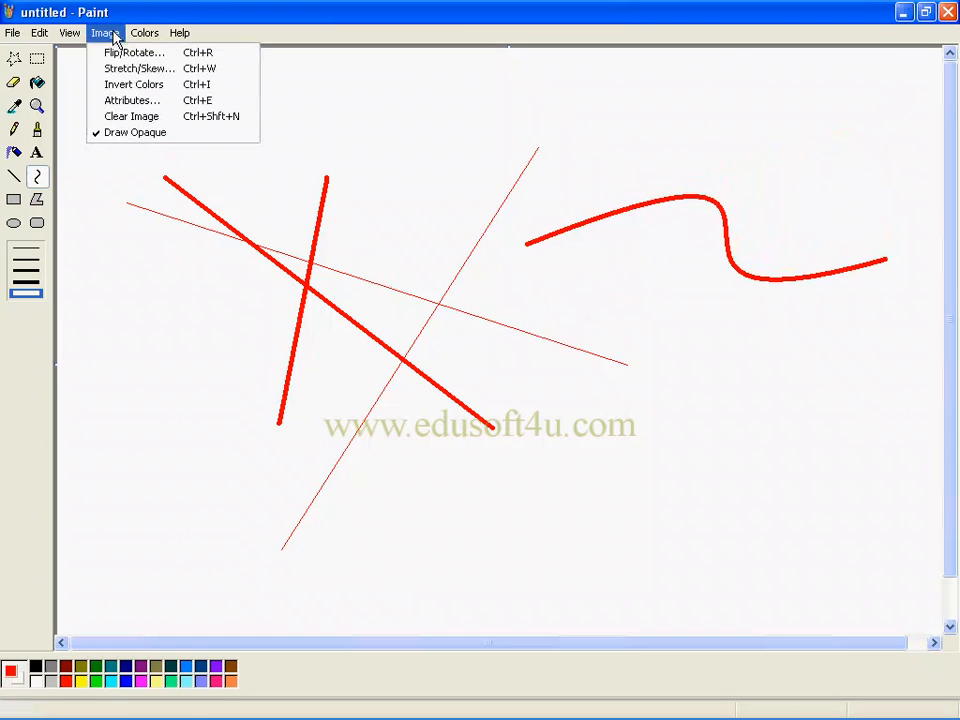
click(131, 116)
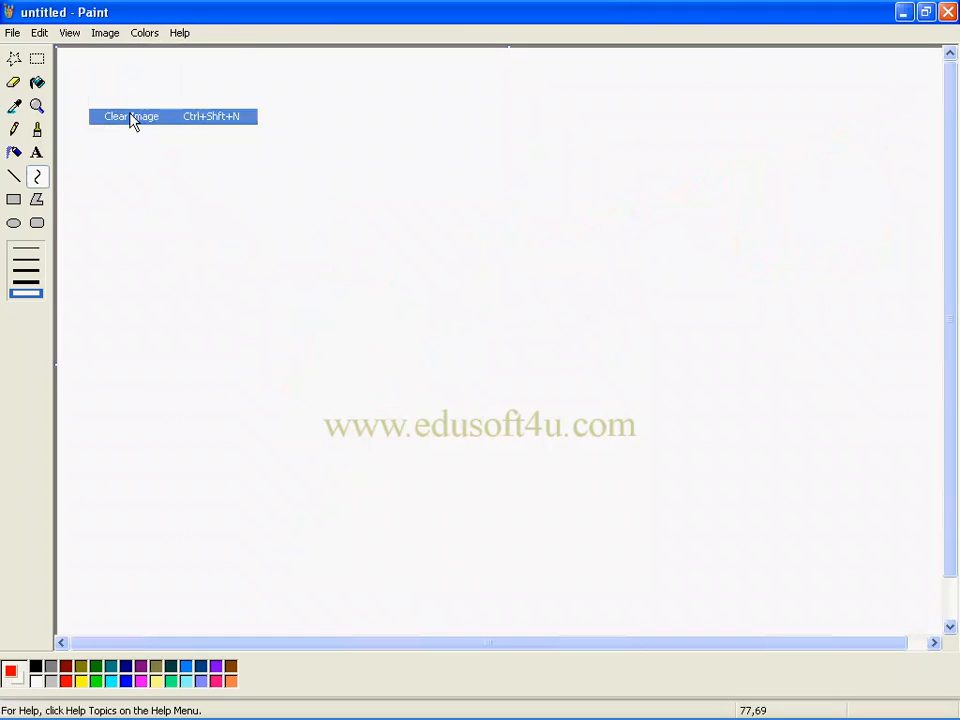
click(14, 200)
drag(194, 202, 485, 366)
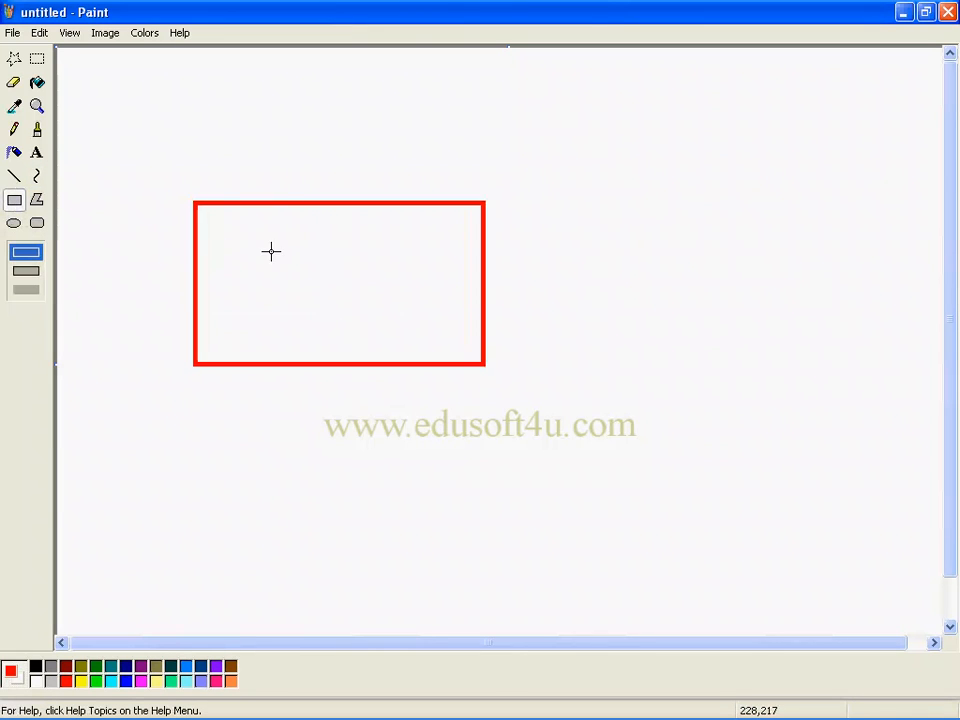
drag(265, 253, 385, 302)
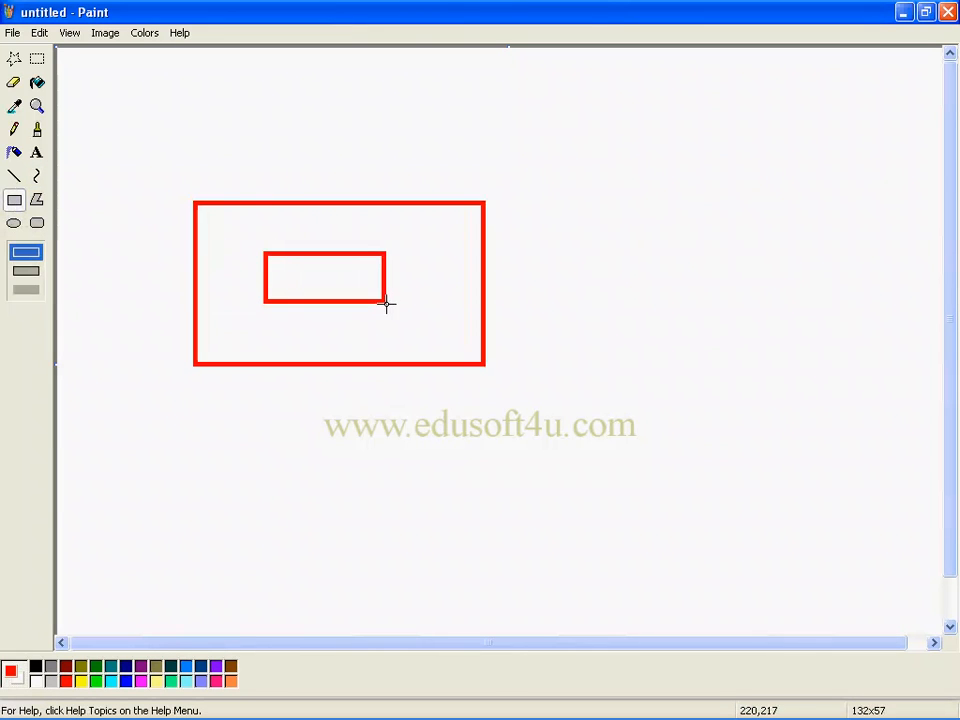
- Draw a red ellipse around the nested rectangles and a large rounded rectangle to the right of it
click(17, 226)
drag(129, 135, 531, 436)
click(37, 224)
drag(604, 166, 889, 447)
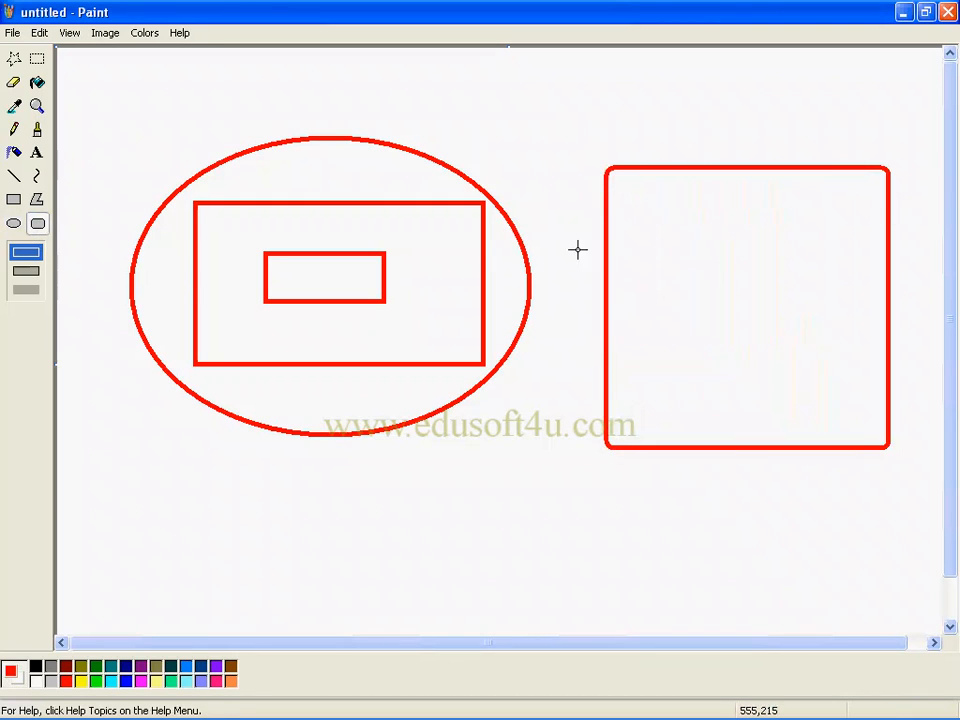
- Draw a closed irregular red polygon that surrounds the ellipse and the rounded rectangle
click(37, 199)
drag(111, 402, 104, 205)
click(124, 151)
click(166, 119)
click(266, 112)
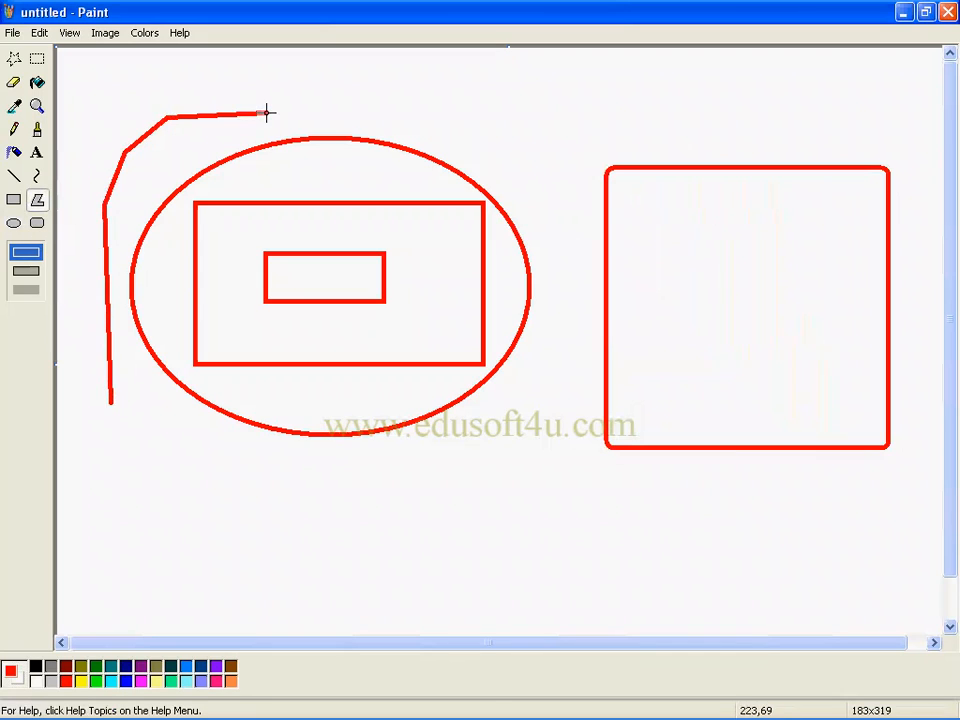
drag(266, 112, 568, 79)
click(628, 80)
click(877, 112)
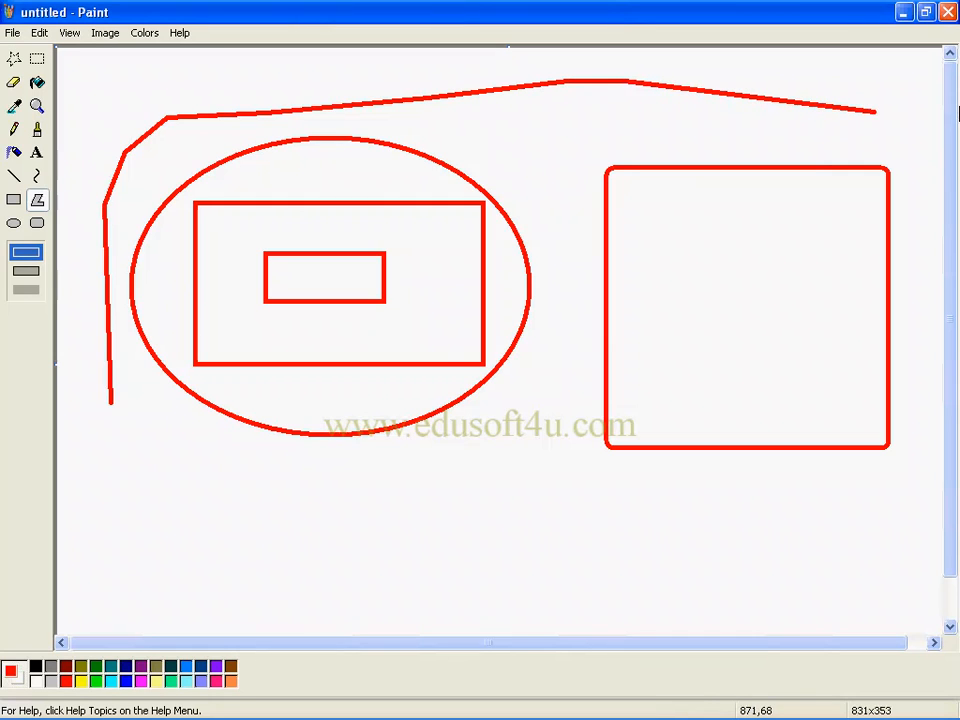
click(911, 178)
click(910, 290)
click(932, 456)
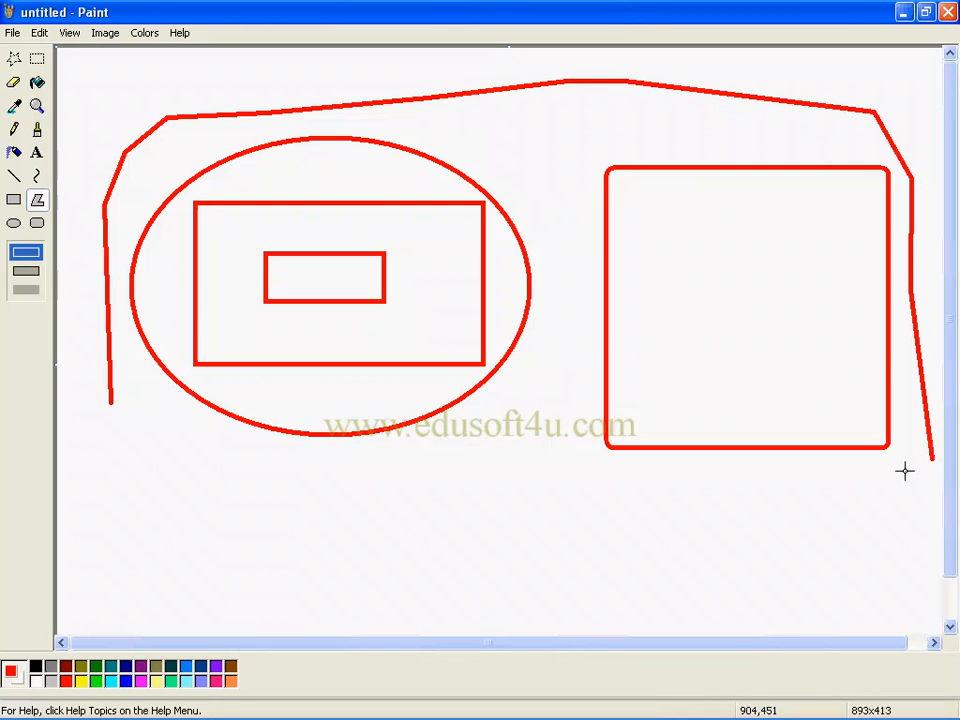
click(795, 547)
click(383, 500)
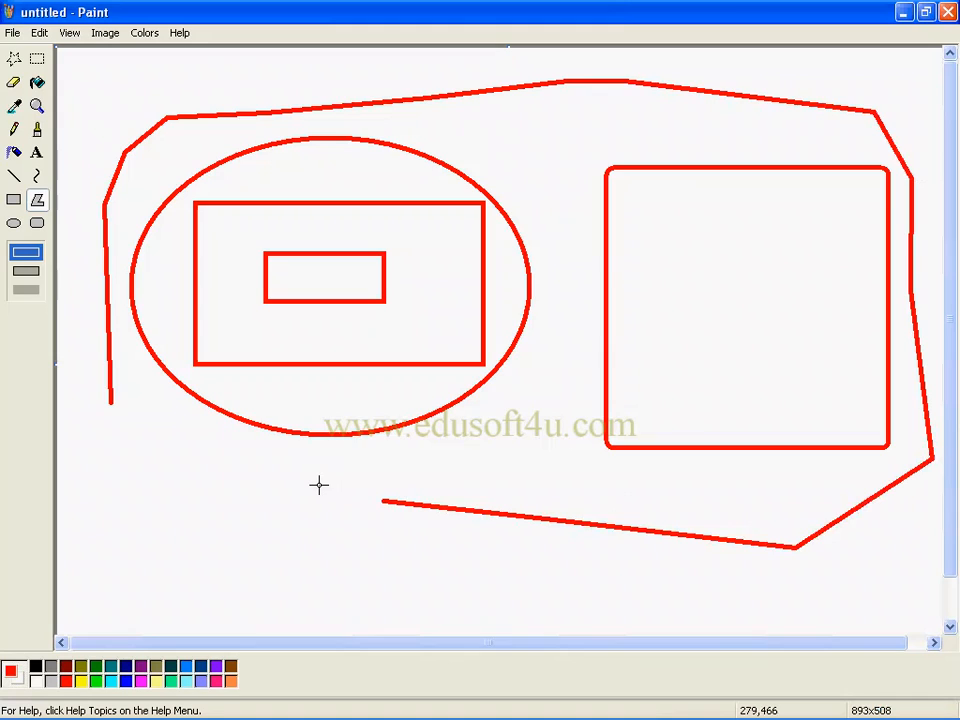
double_click(319, 485)
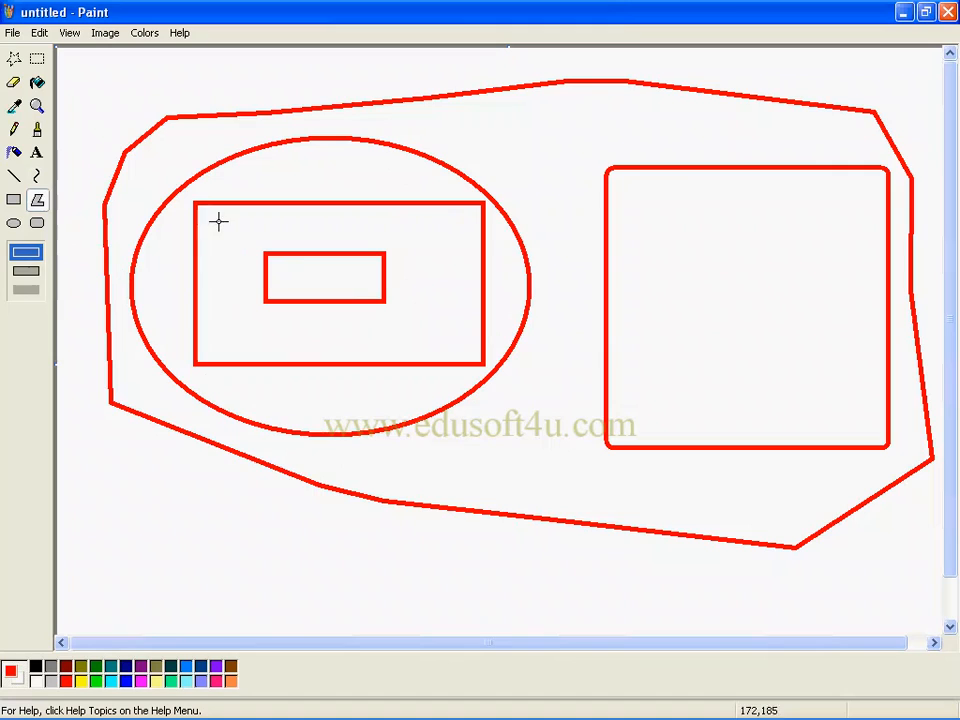
- Fill the small inner rectangle with red and the rectangle around it with blue
click(37, 86)
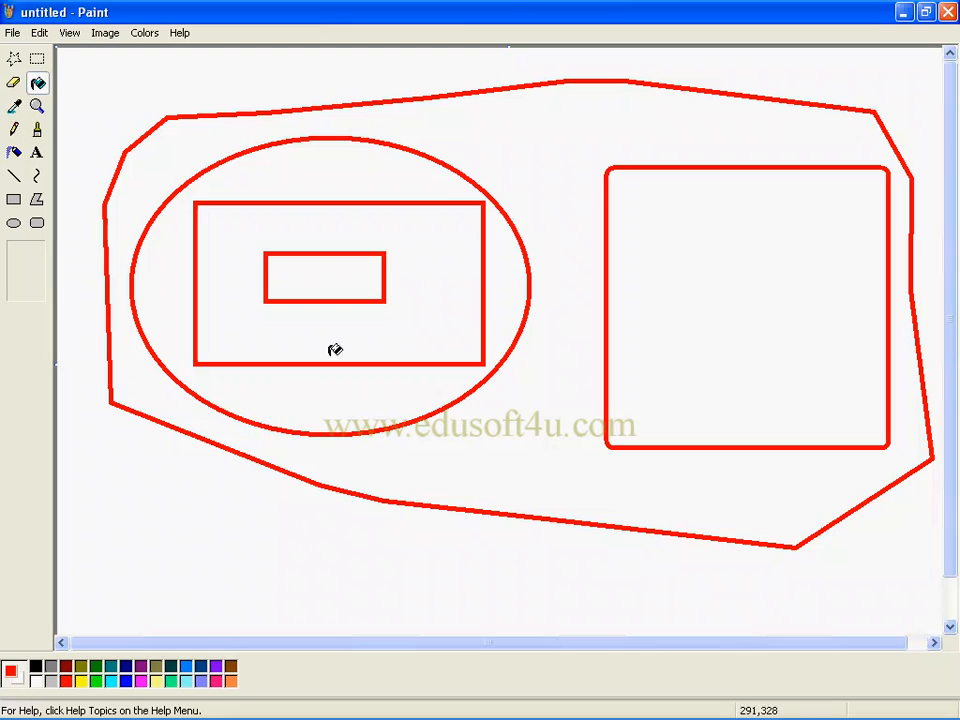
click(323, 275)
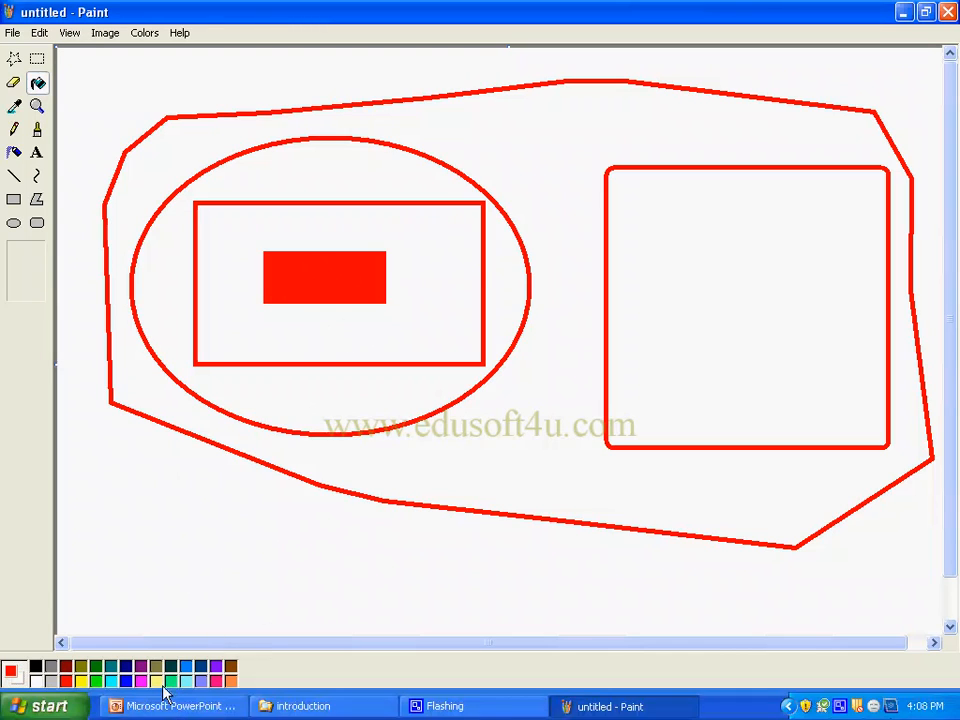
click(408, 335)
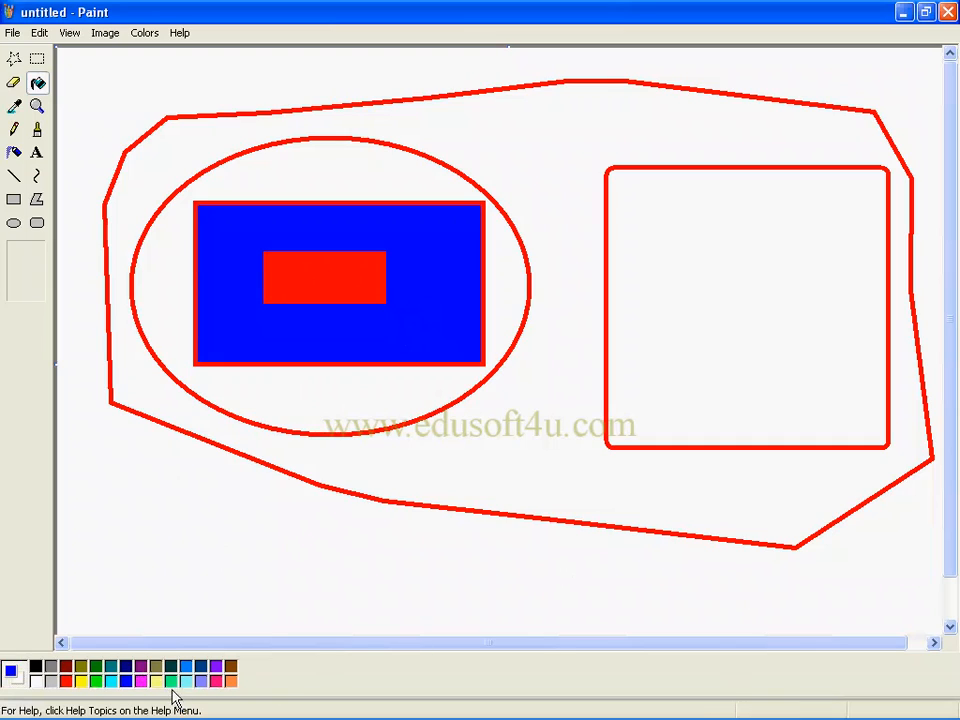
- Fill the background outside the polygon pale yellow, the rounded rectangle light purple-blue, and the polygon's interior orange
click(158, 681)
click(229, 495)
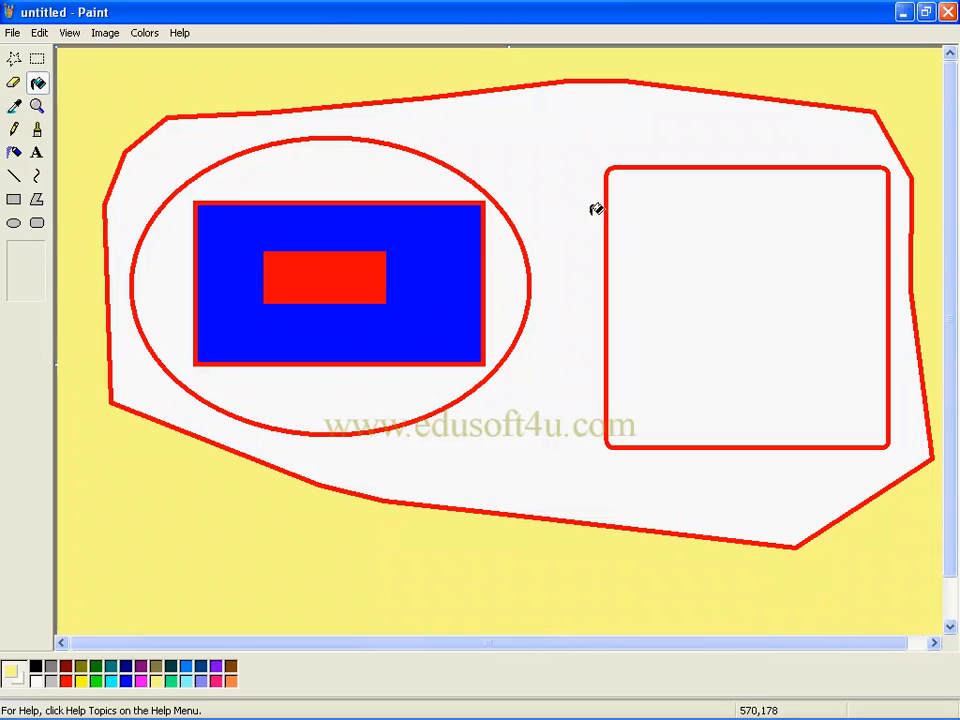
click(207, 682)
click(714, 374)
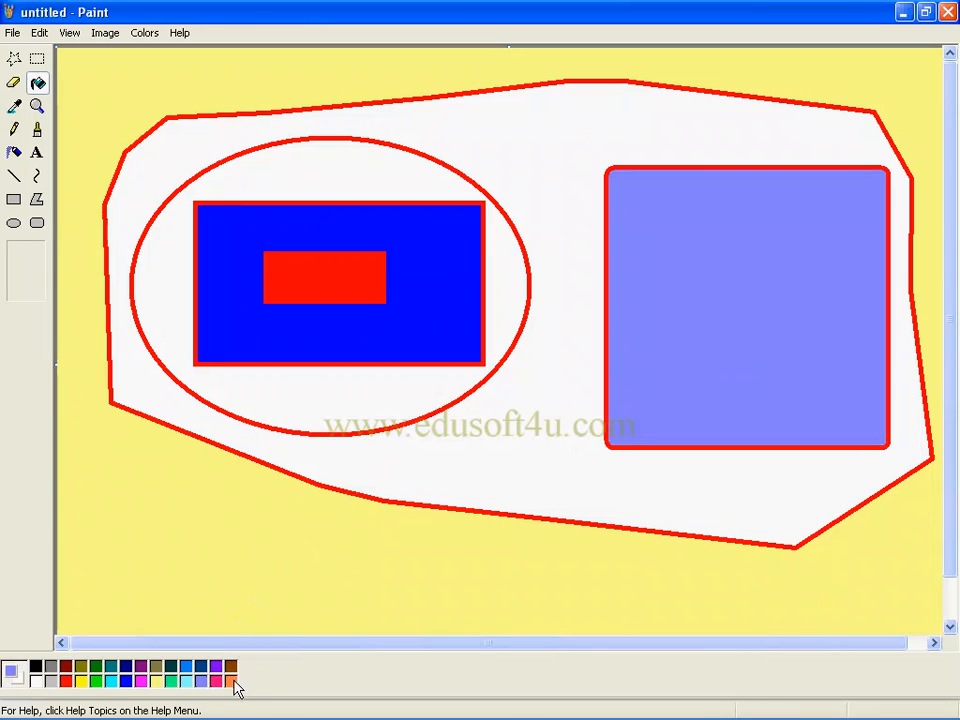
click(579, 435)
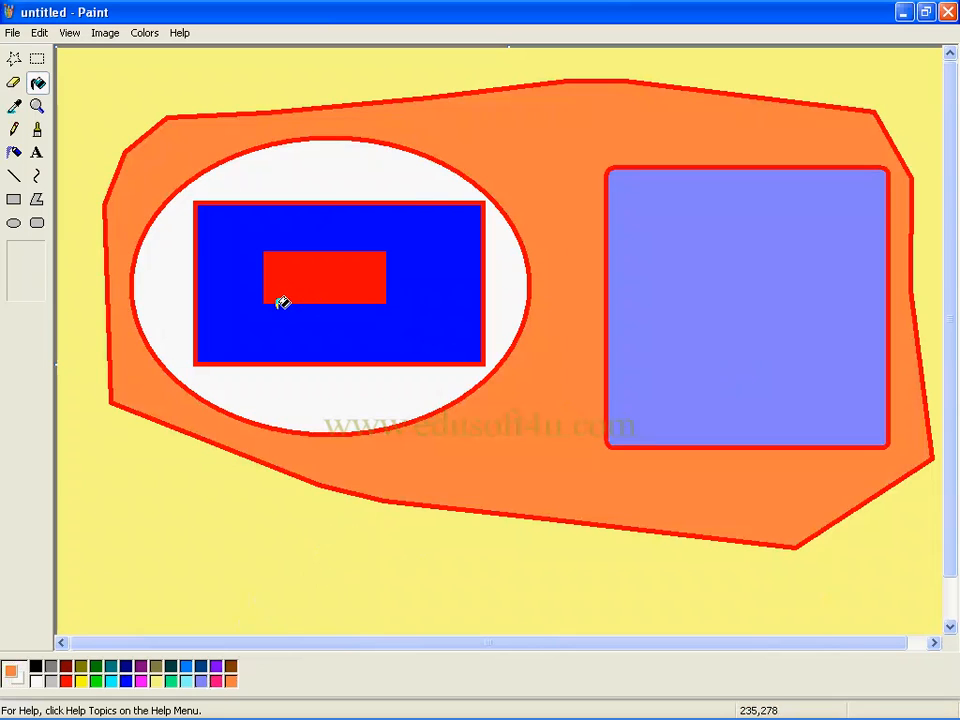
- Erase broad strokes across the upper and lower parts of the blue rectangle, using the largest eraser size for the lower part
click(14, 84)
mouse_move(227, 217)
mouse_down()
mouse_move(418, 167)
mouse_move(188, 272)
mouse_move(438, 185)
mouse_move(254, 257)
mouse_move(476, 205)
mouse_move(468, 196)
mouse_move(241, 270)
mouse_up()
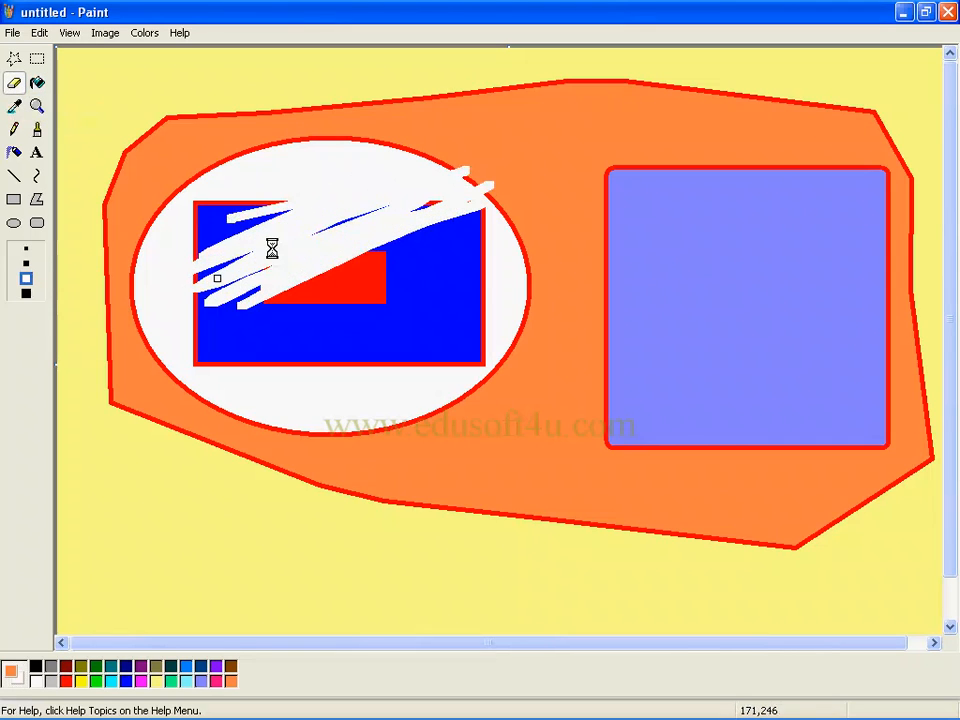
mouse_move(167, 311)
mouse_down()
mouse_move(318, 370)
mouse_move(468, 333)
mouse_move(434, 336)
mouse_move(487, 308)
mouse_up()
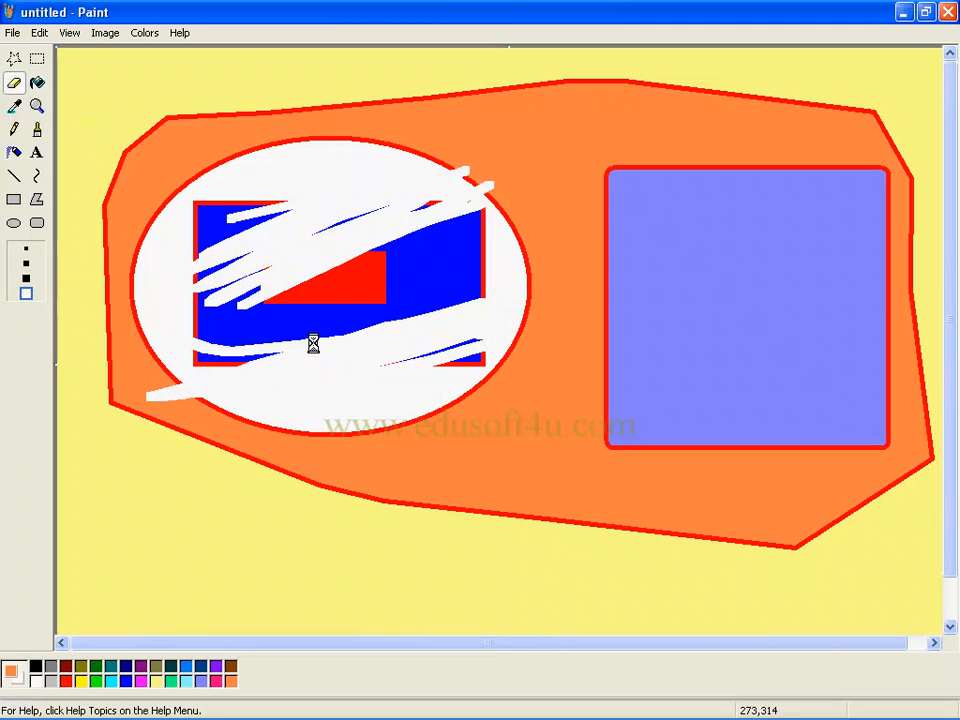
click(104, 33)
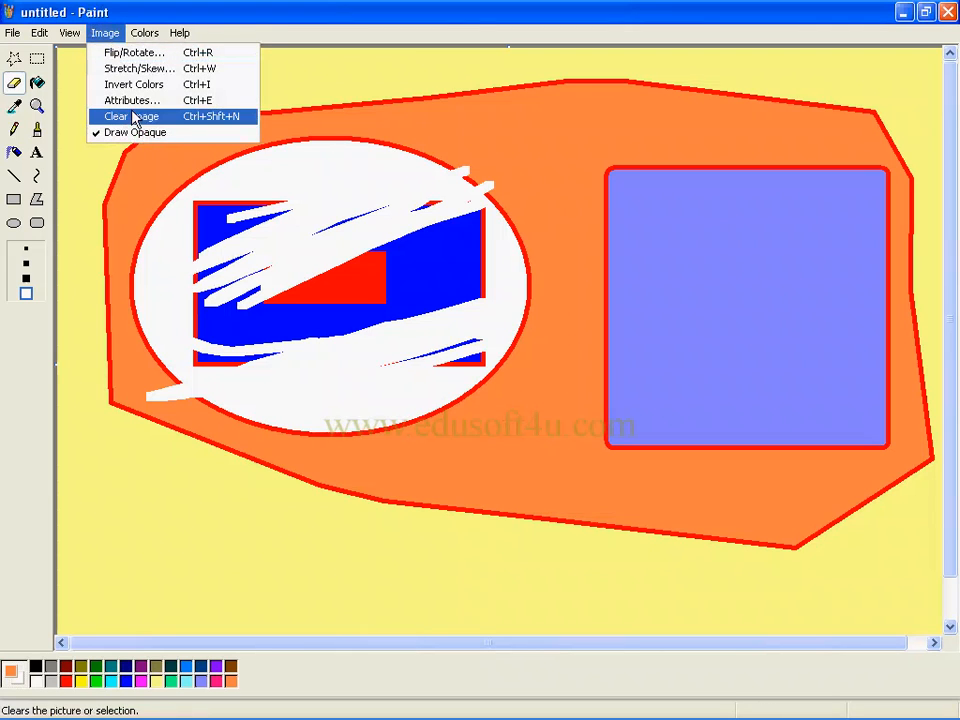
click(186, 245)
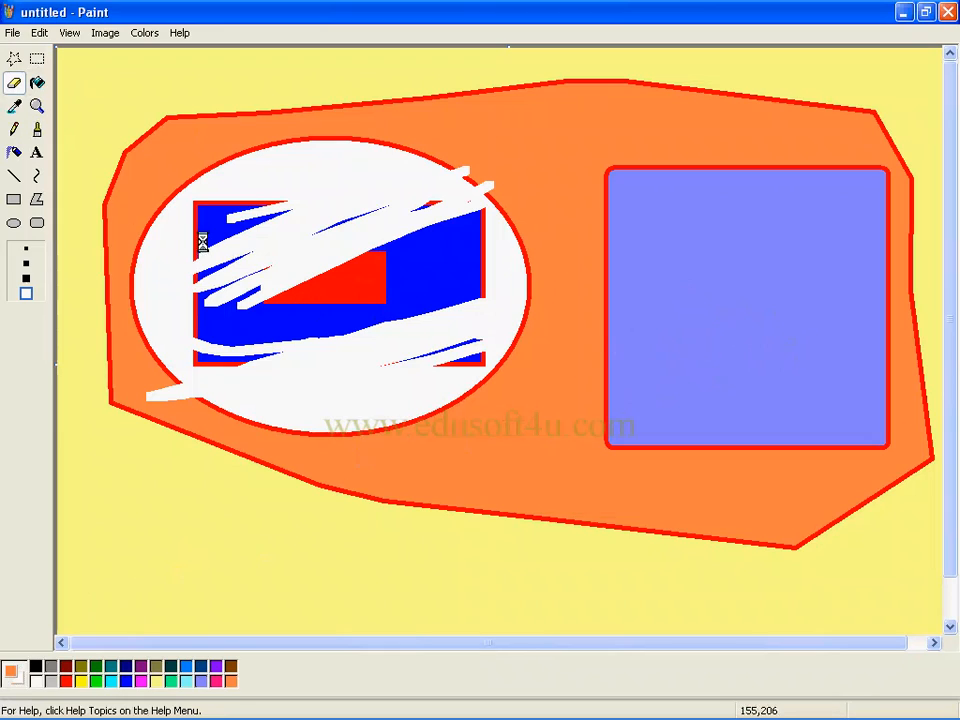
- Pick the rounded rectangle's purple-blue color and scribble with the Brush over the upper half of the ellipse
click(15, 104)
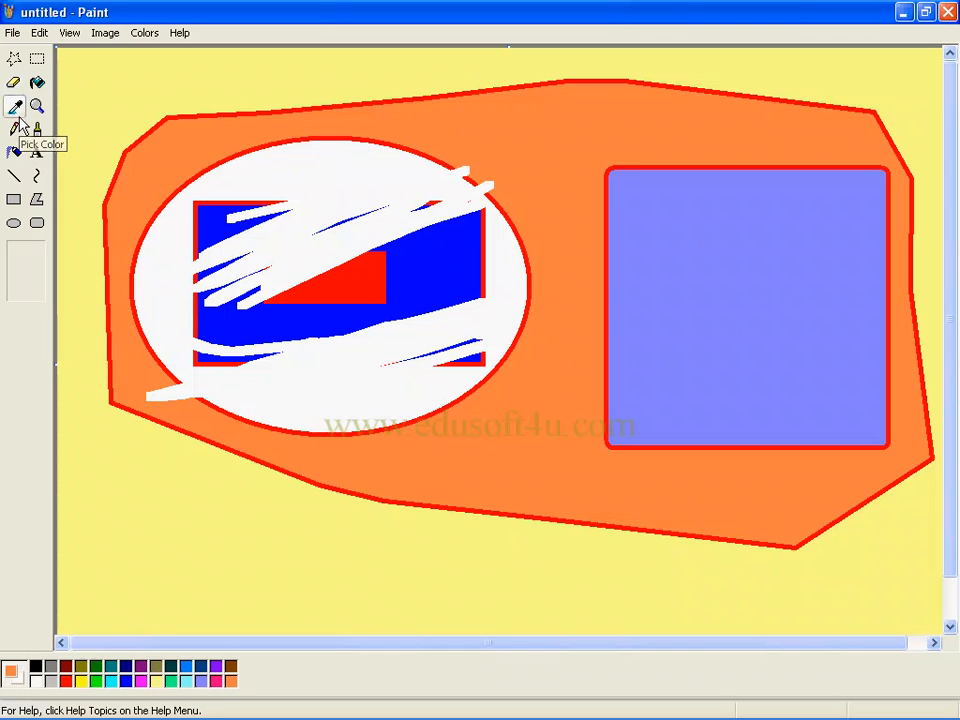
click(744, 325)
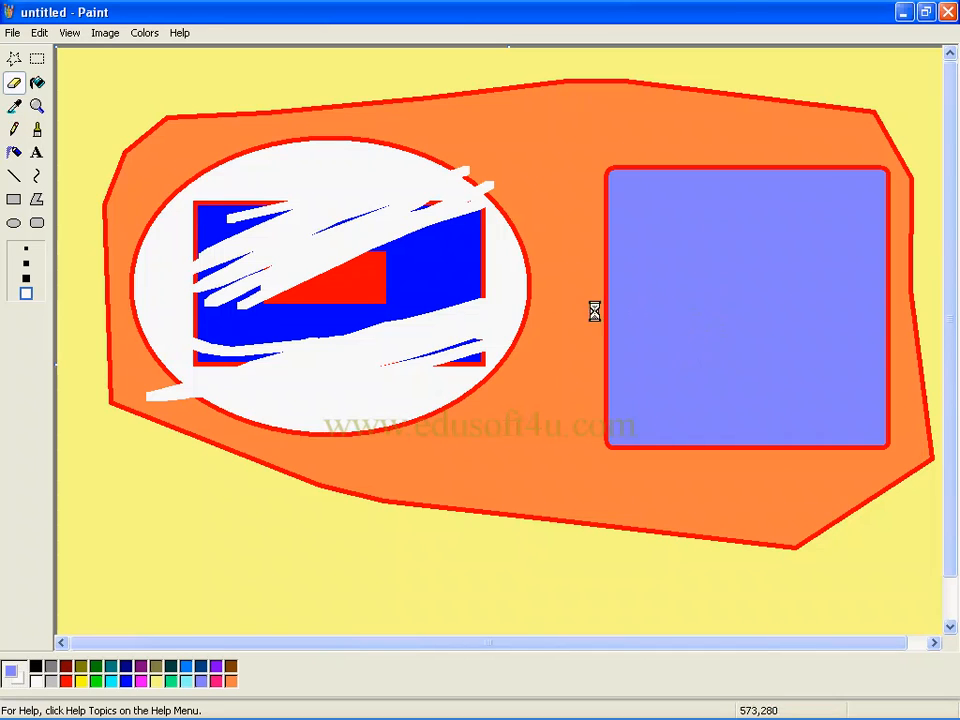
click(37, 129)
mouse_move(291, 229)
mouse_down()
mouse_move(325, 211)
mouse_move(298, 232)
mouse_move(268, 227)
mouse_move(285, 272)
mouse_move(311, 212)
mouse_move(266, 244)
mouse_move(300, 237)
mouse_move(298, 270)
mouse_move(465, 235)
mouse_move(308, 227)
mouse_move(380, 213)
mouse_move(398, 190)
mouse_move(368, 181)
mouse_move(368, 160)
mouse_move(409, 160)
mouse_move(286, 175)
mouse_up()
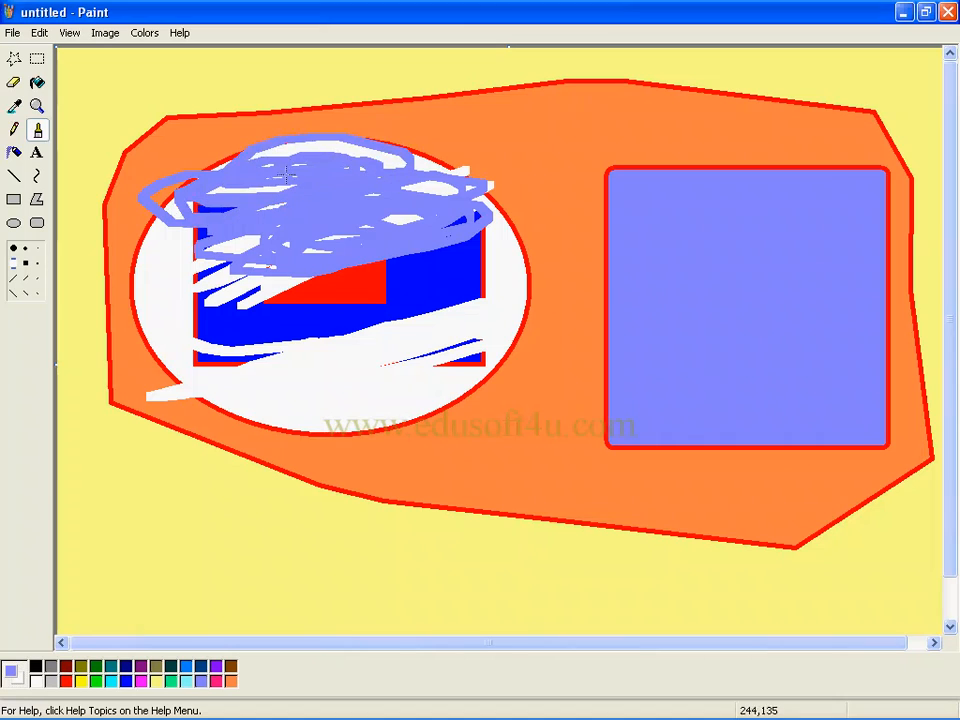
- Move a rectangular piece of the rounded rectangle to the polygon's bottom edge and a free-form piece of the polygon's top to the canvas's lower left
click(37, 62)
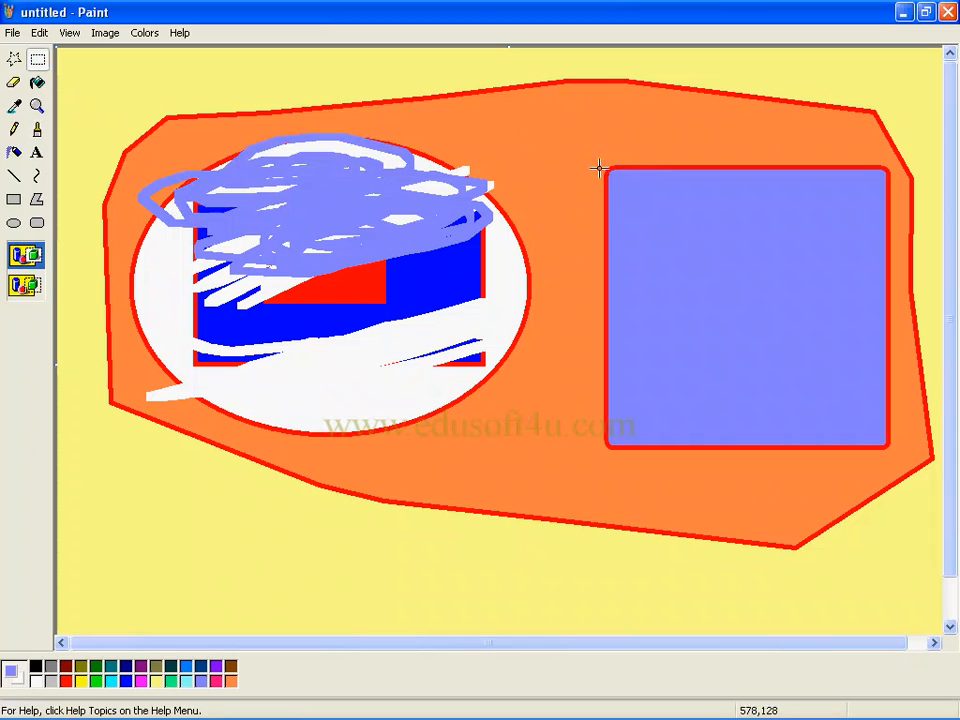
drag(690, 219, 830, 334)
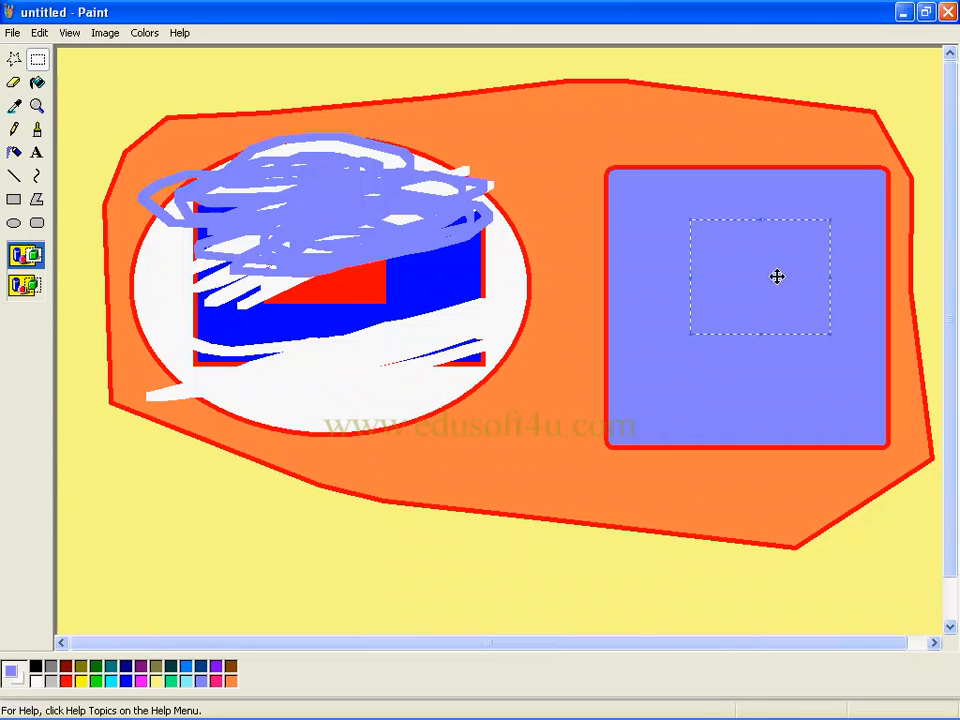
drag(777, 276, 537, 482)
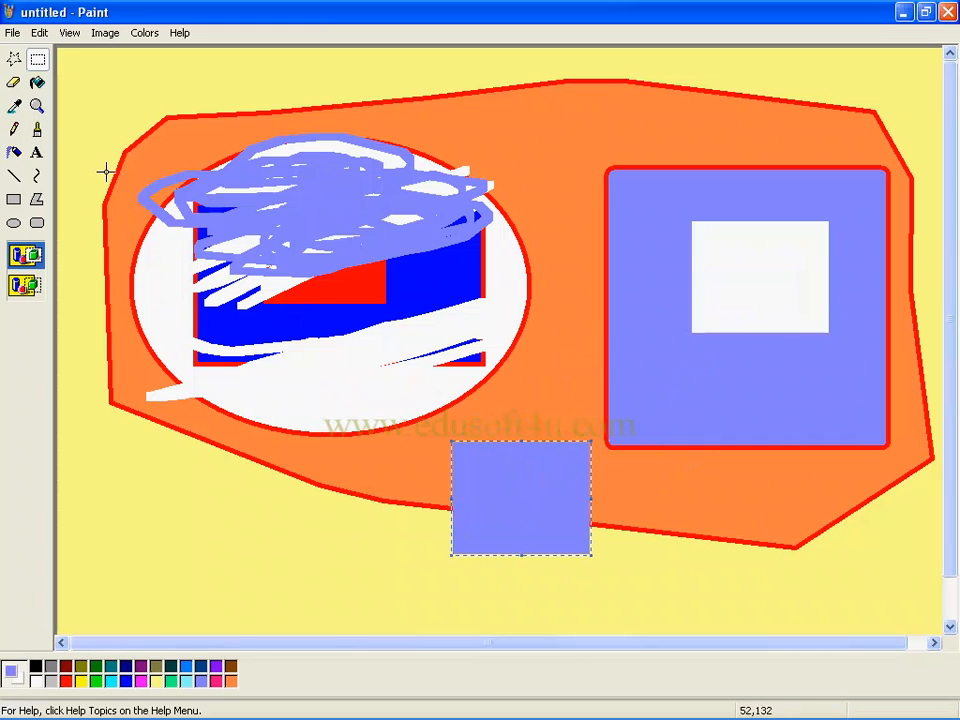
click(18, 60)
mouse_move(529, 190)
mouse_down()
mouse_move(549, 264)
mouse_move(565, 284)
mouse_move(584, 280)
mouse_move(605, 182)
mouse_move(658, 169)
mouse_move(673, 141)
mouse_move(658, 111)
mouse_move(612, 127)
mouse_move(599, 118)
mouse_move(596, 84)
mouse_move(581, 74)
mouse_move(560, 91)
mouse_move(522, 64)
mouse_move(500, 64)
mouse_move(527, 103)
mouse_move(517, 126)
mouse_move(527, 163)
mouse_move(498, 162)
mouse_move(478, 121)
mouse_move(472, 145)
mouse_move(539, 201)
mouse_move(572, 166)
mouse_move(543, 257)
mouse_move(428, 441)
mouse_move(358, 506)
mouse_move(275, 537)
mouse_move(189, 512)
mouse_up()
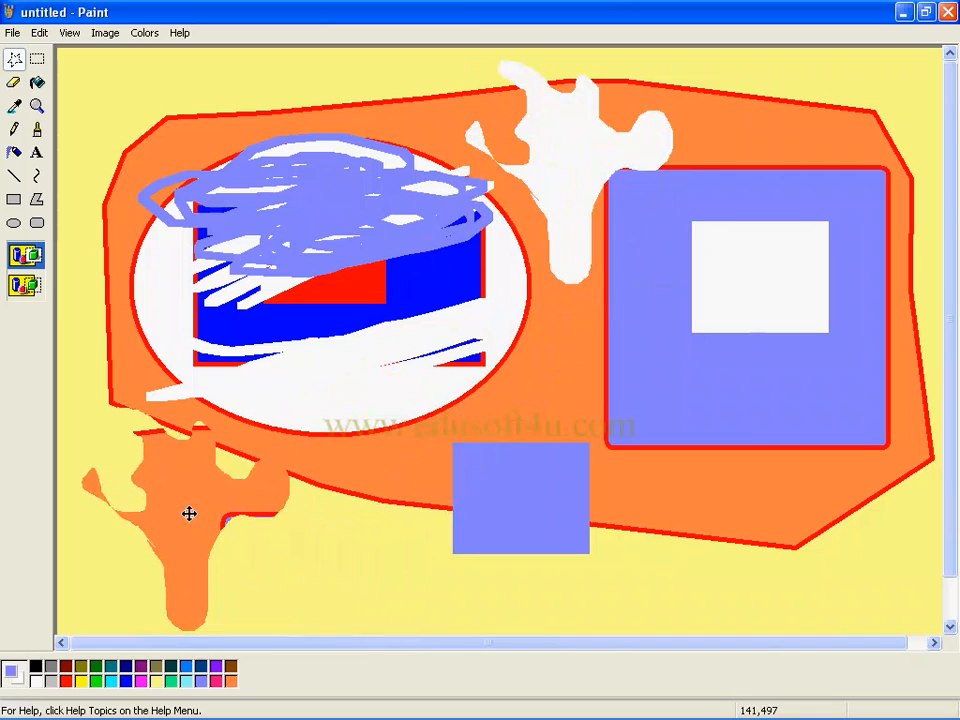